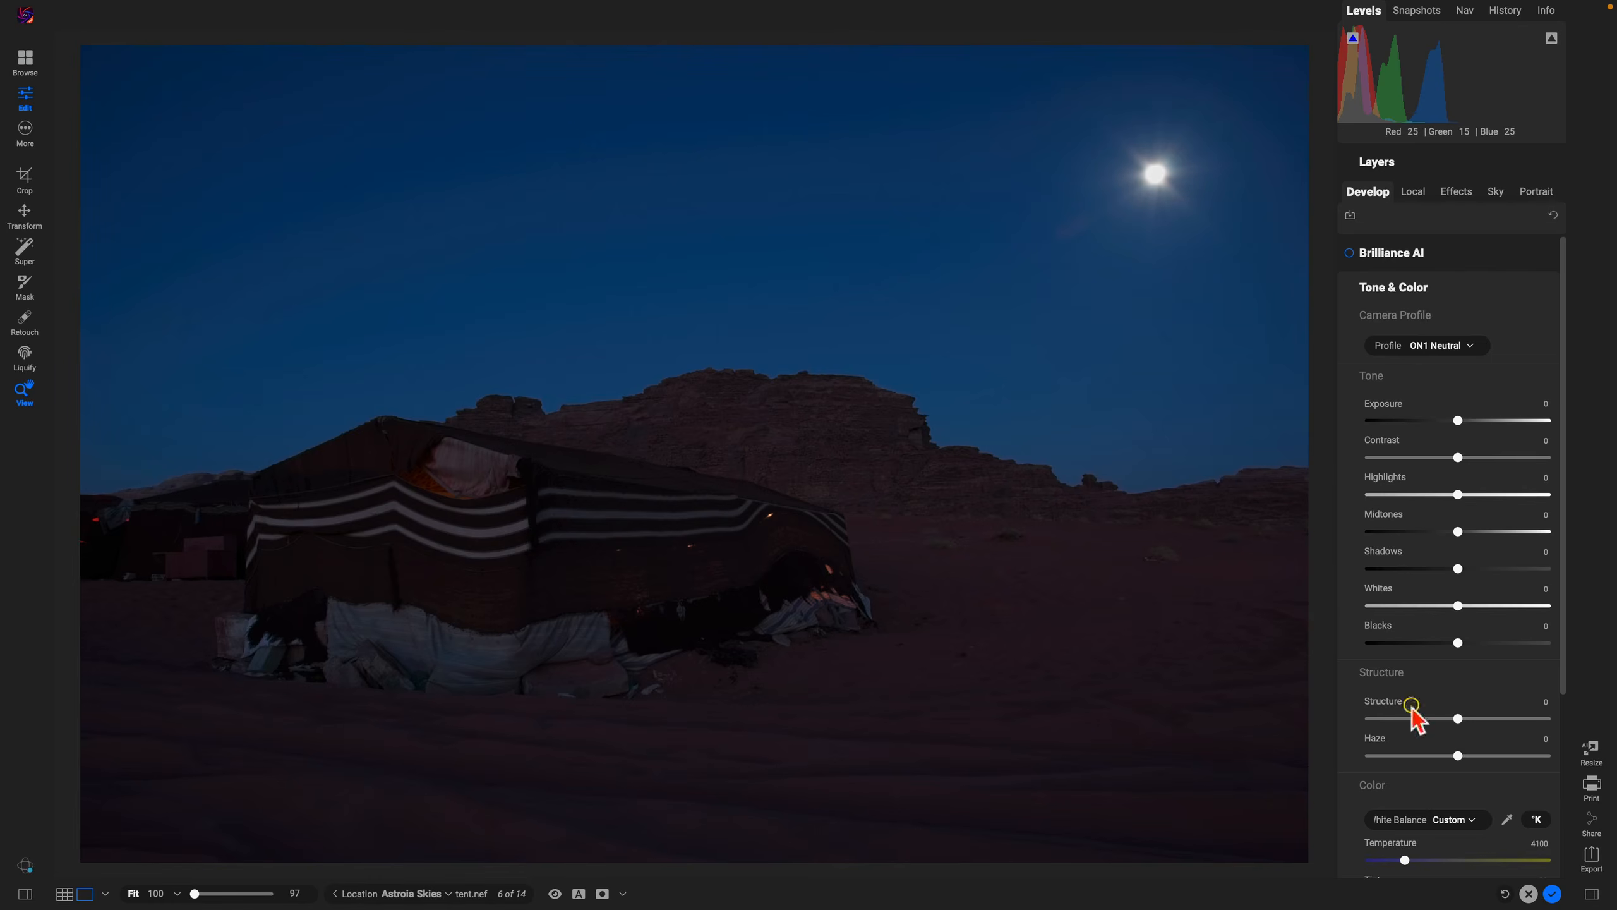
Step: Open Sky Swap AI's sky import and load all the images from the Astrotopia Skies folder, Blue Moon 01 through Under the Moonlight 01
left_click(1493, 191)
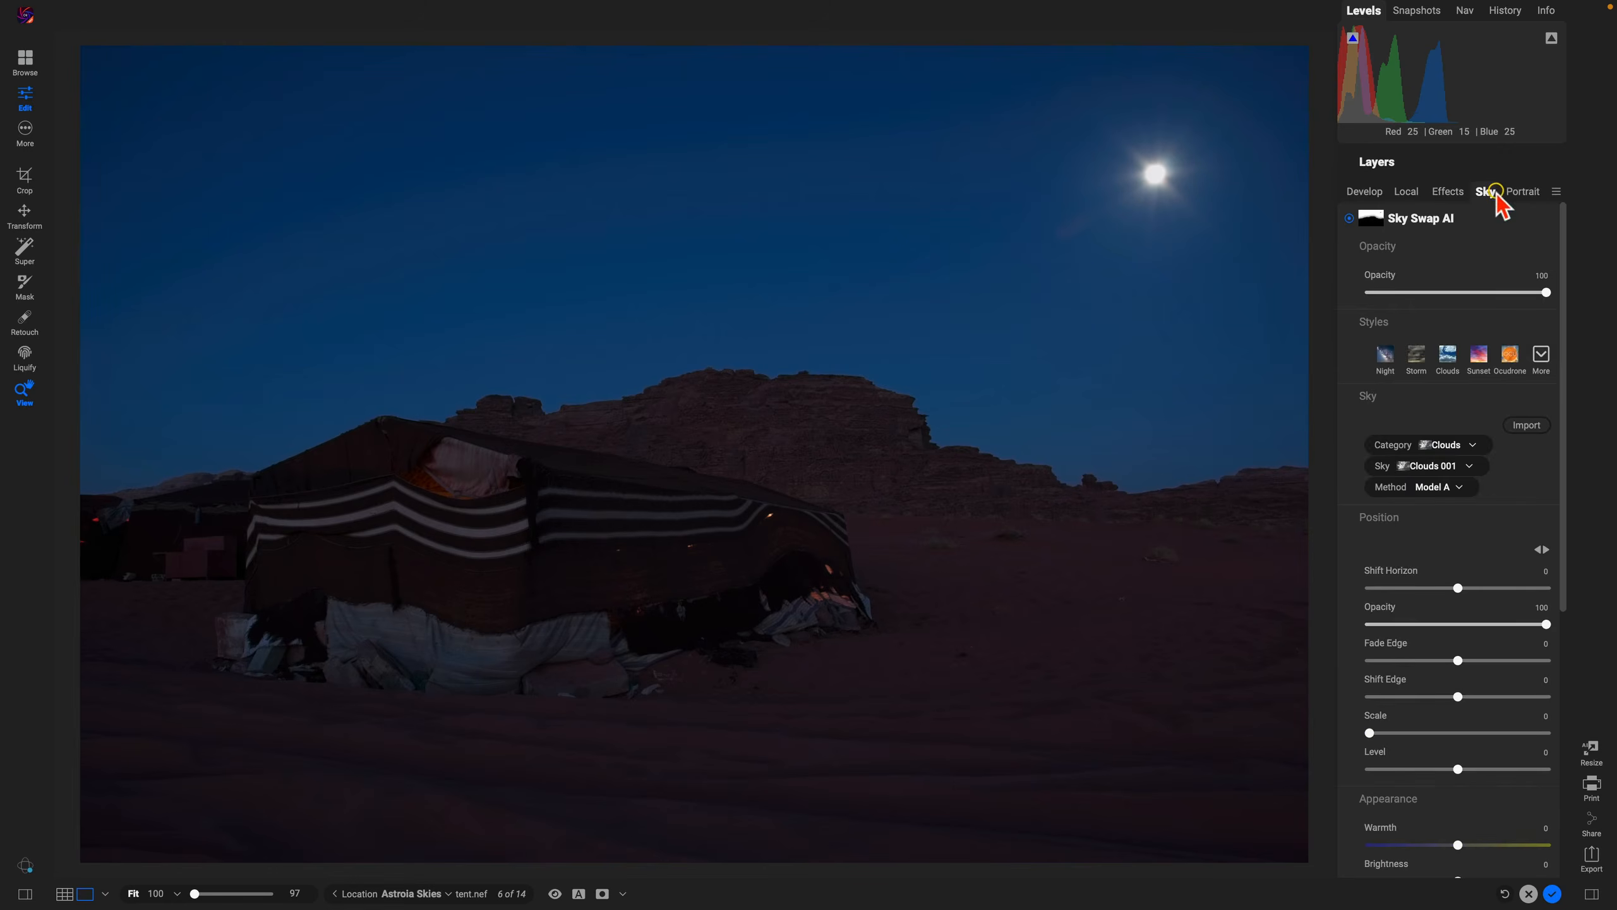
left_click(1369, 221)
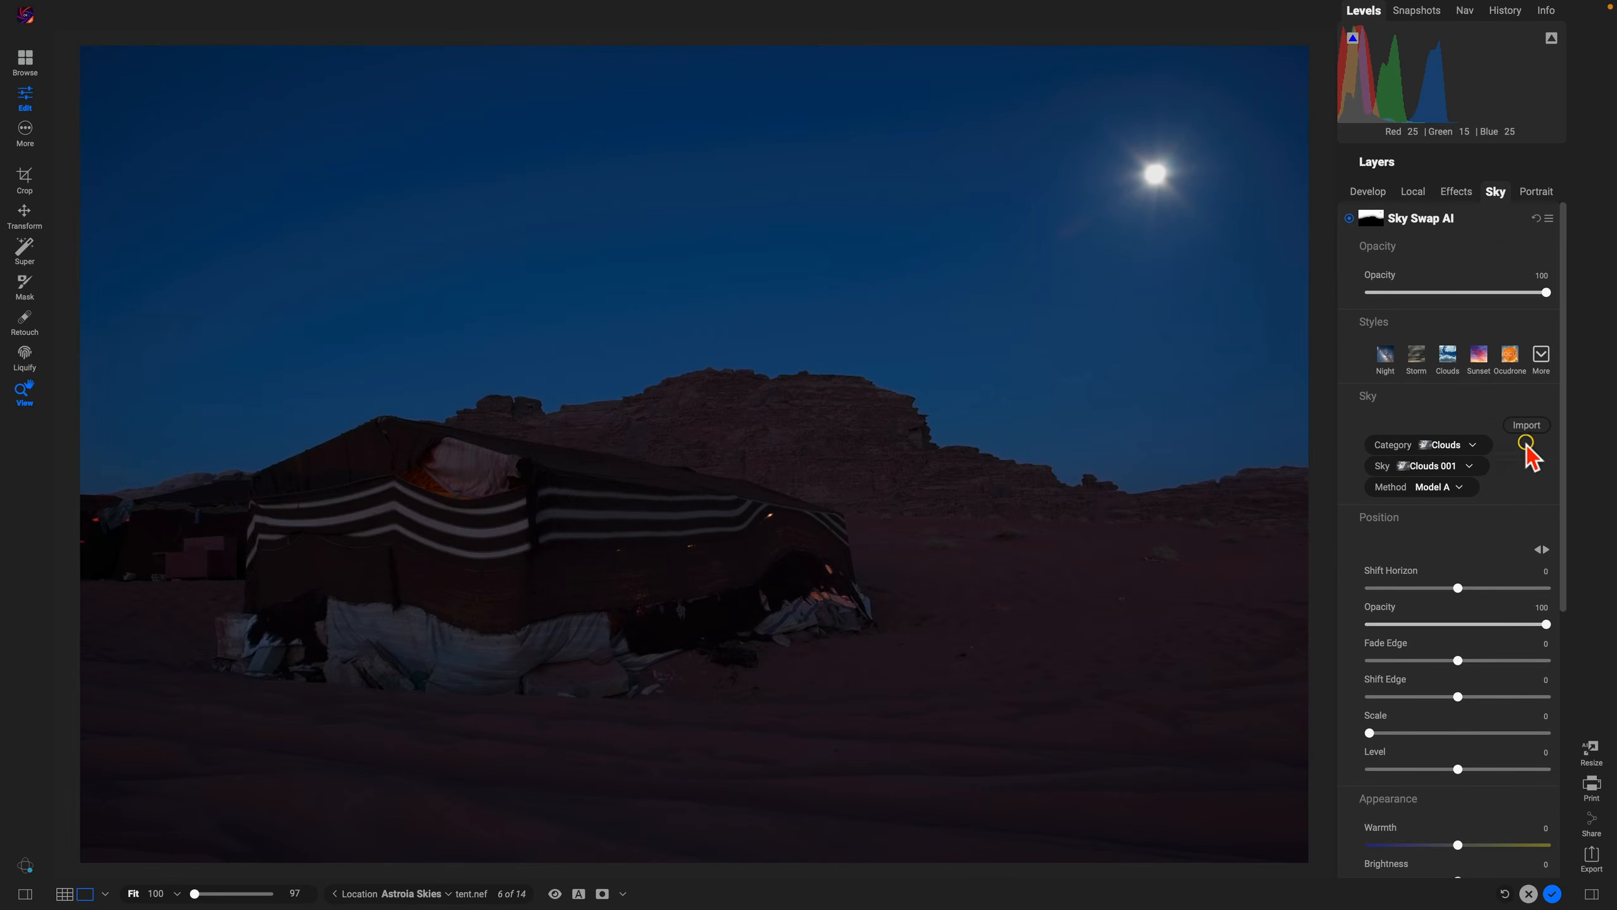
left_click(1528, 425)
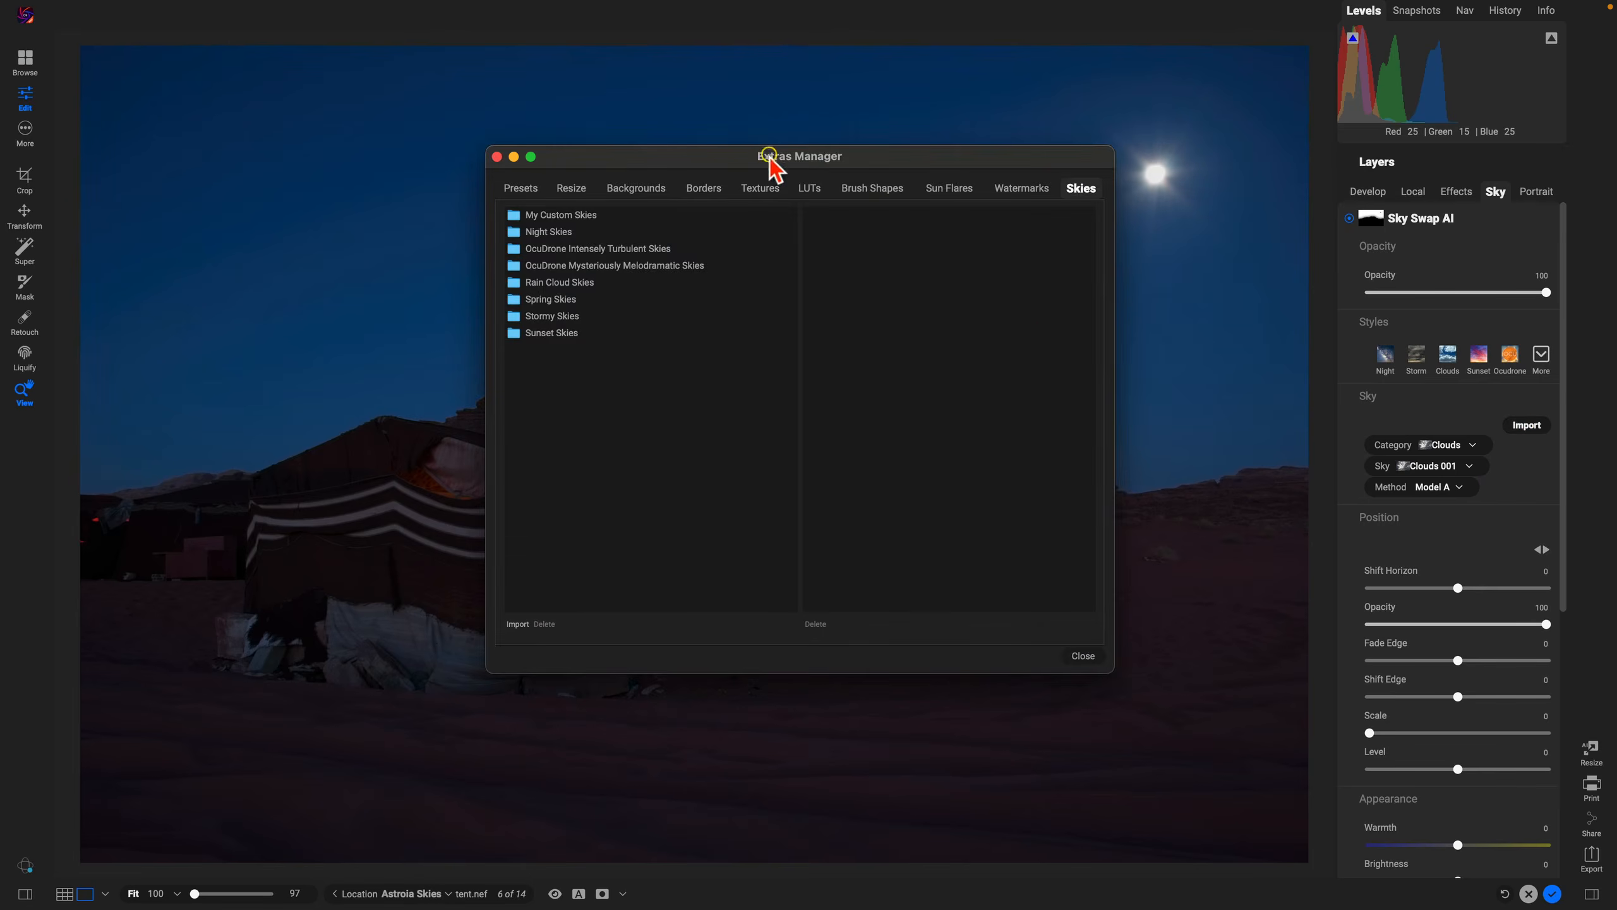
left_click(518, 624)
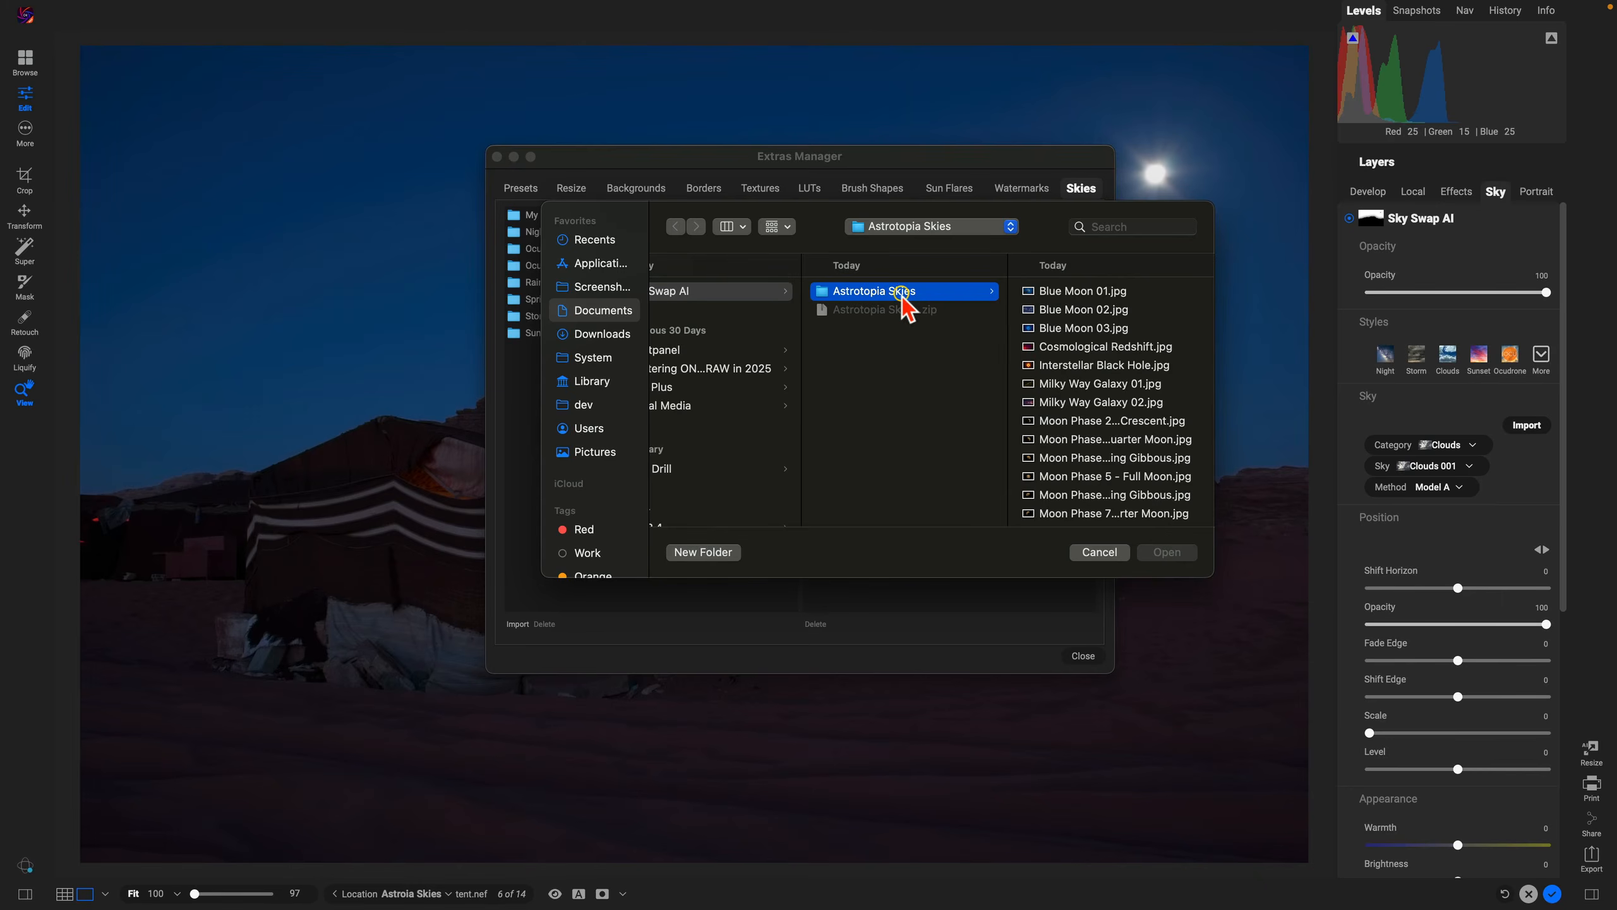
left_click(1070, 292)
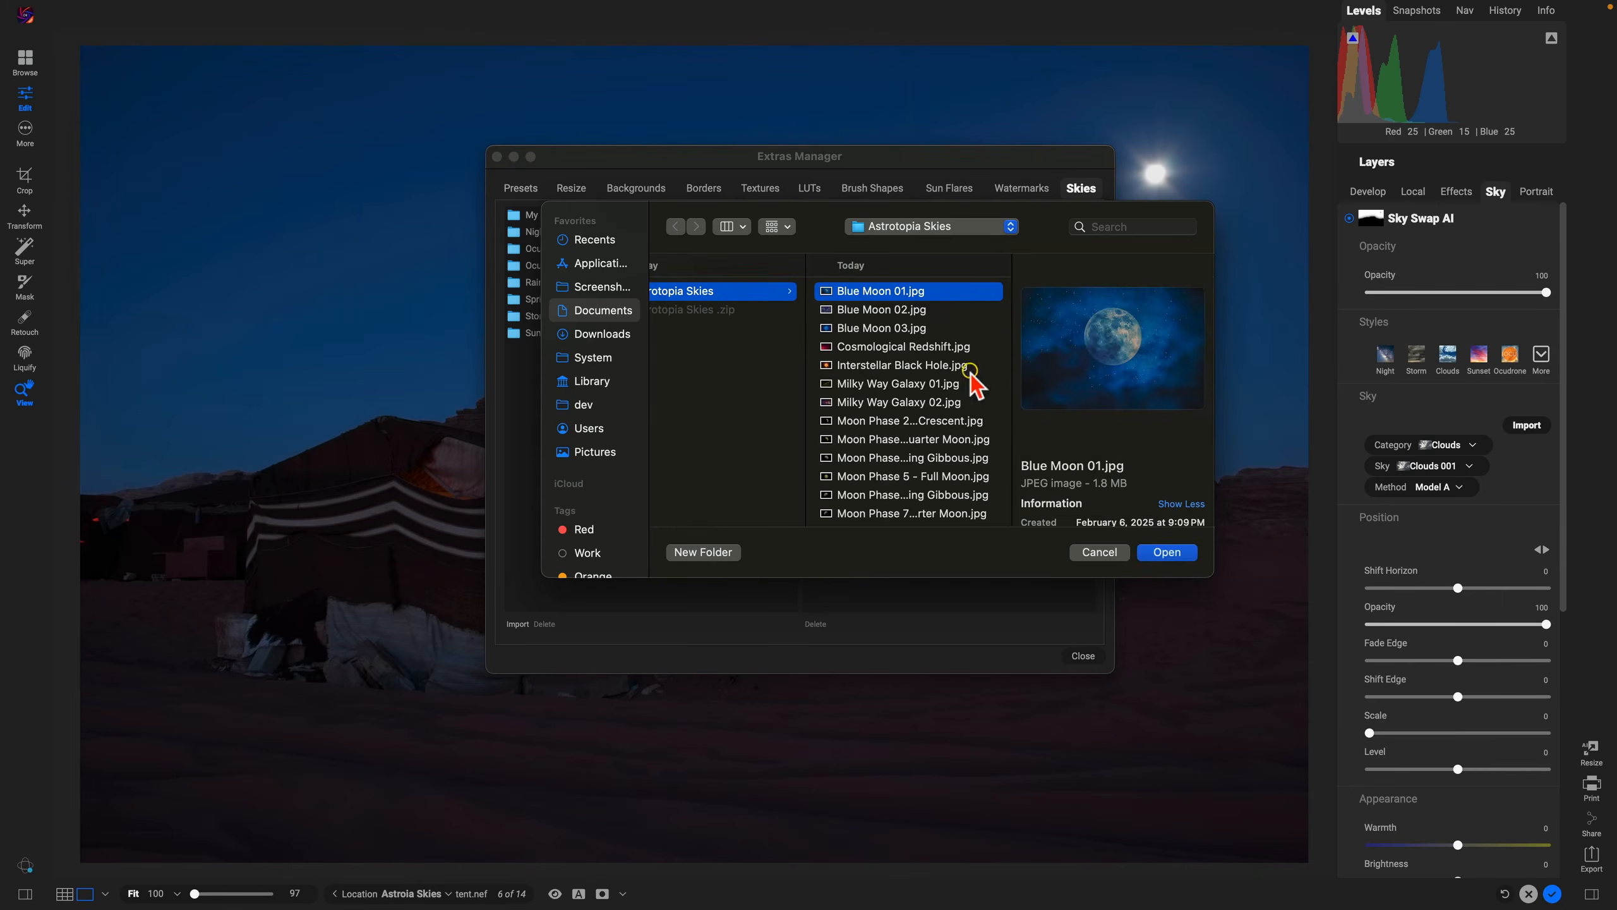
scroll(968, 382, "down", 5)
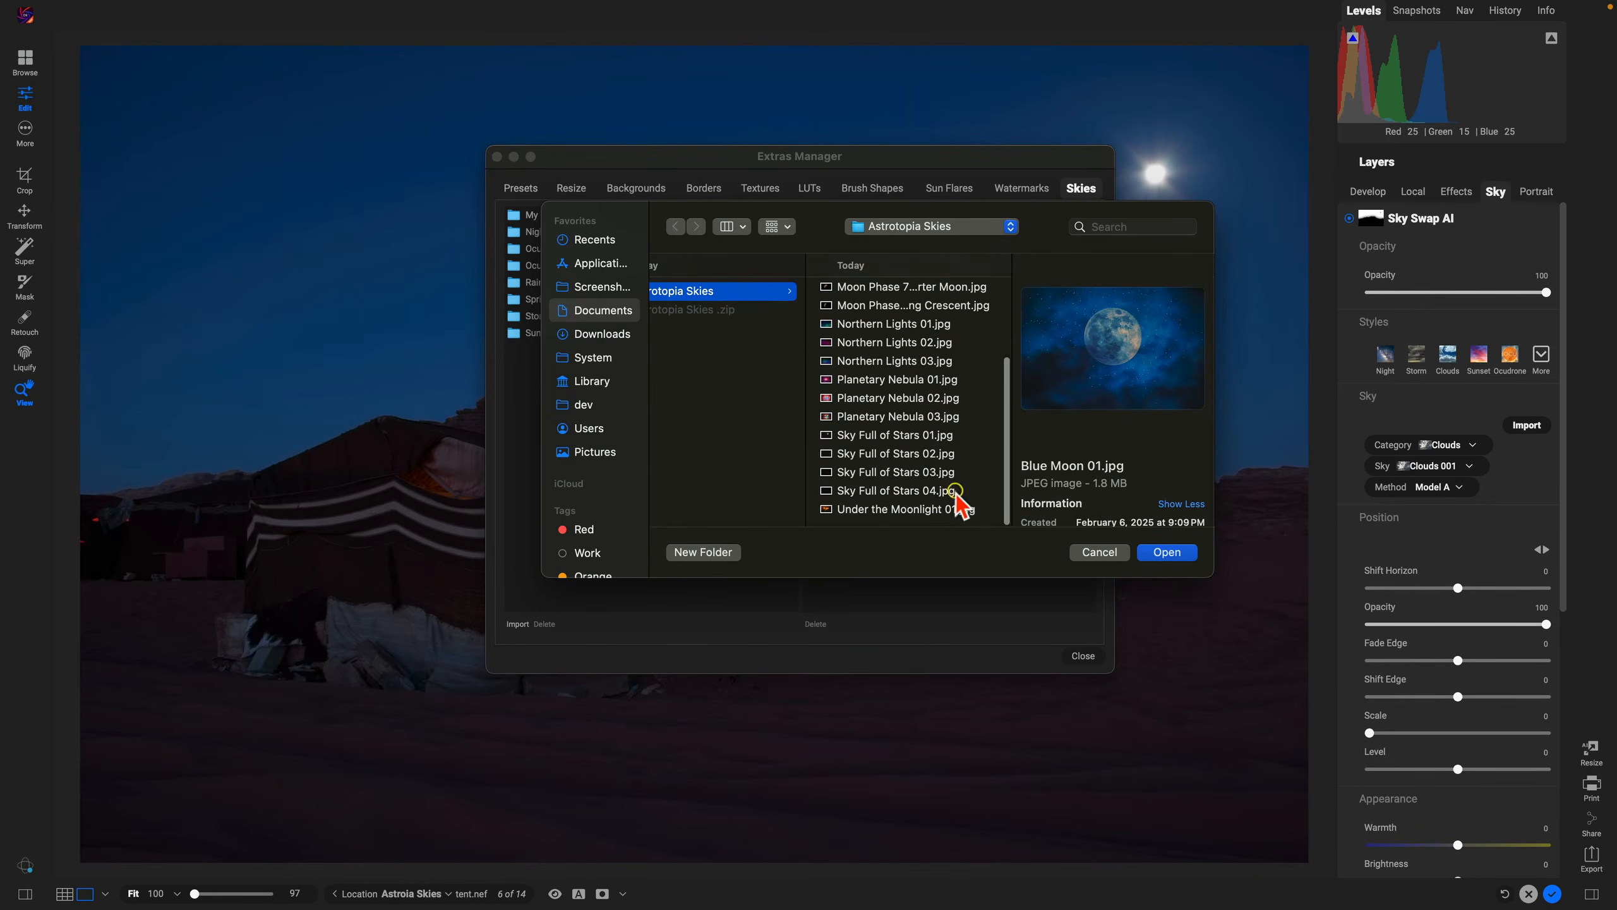
left_click(958, 507, "shift")
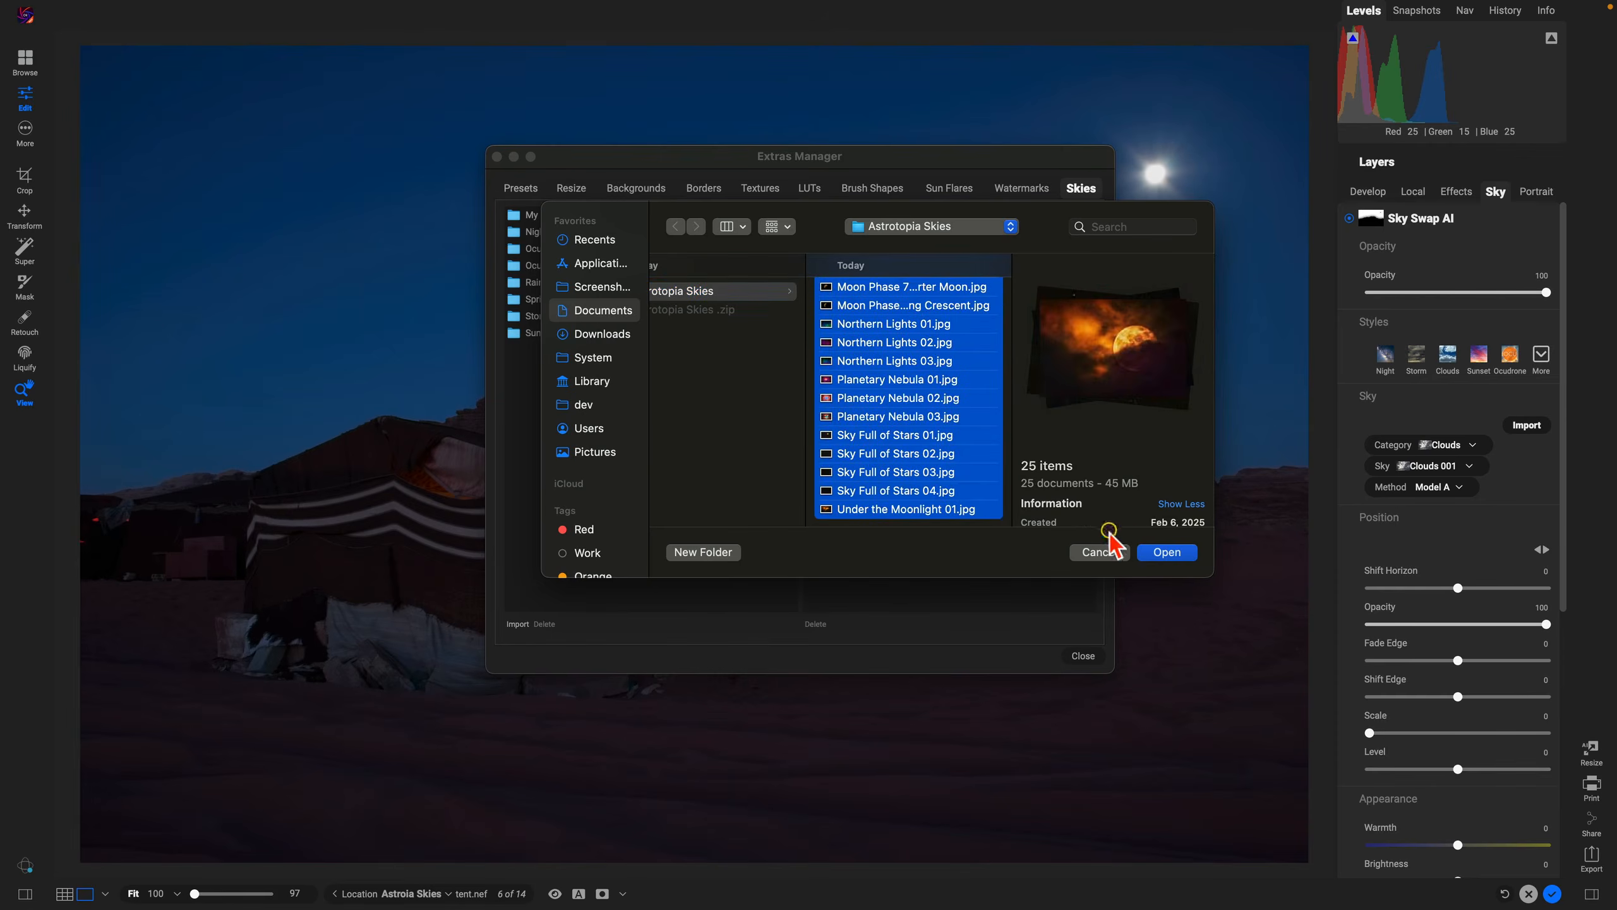
left_click(1171, 553)
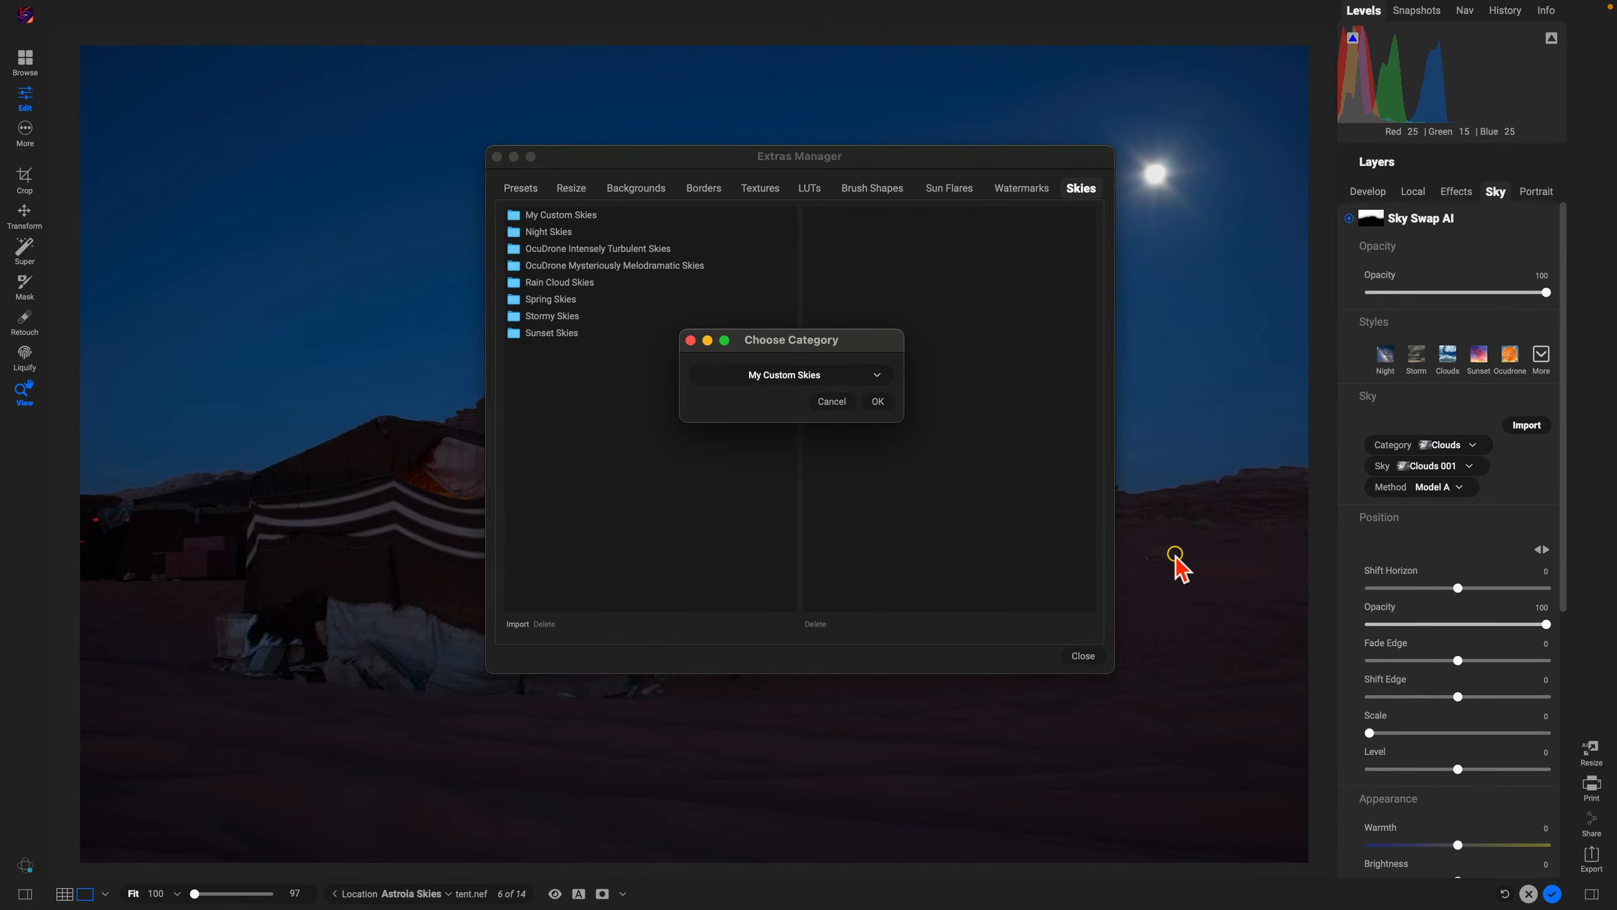
Step: Import the chosen images into a new category named Astrotopia Skies and close the Extras Manager
left_click(878, 375)
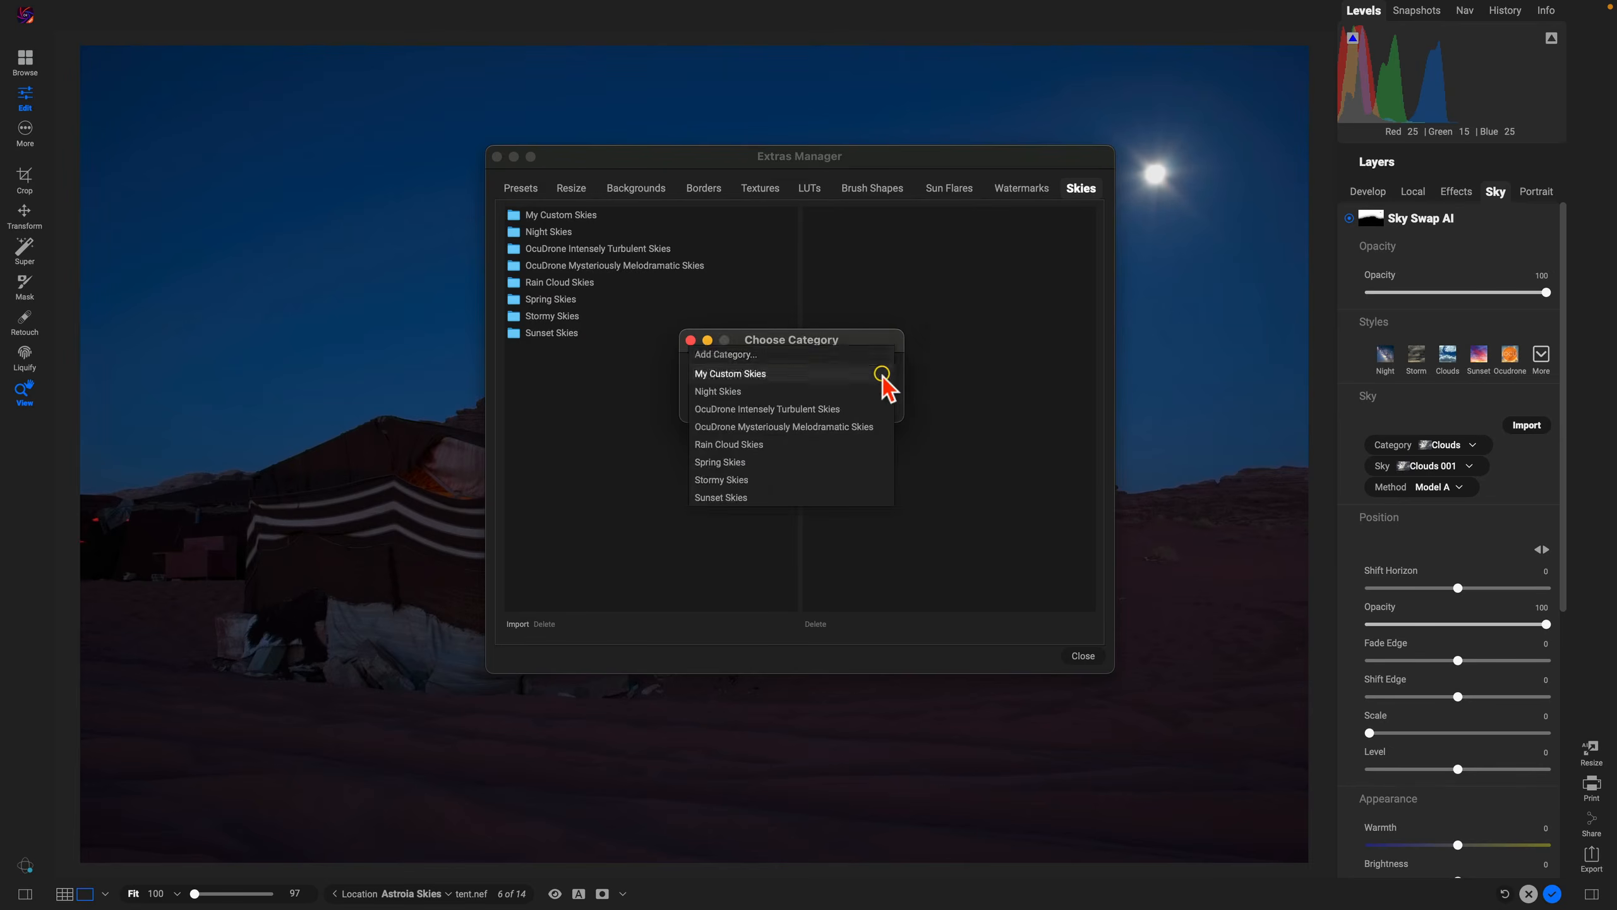
left_click(859, 355)
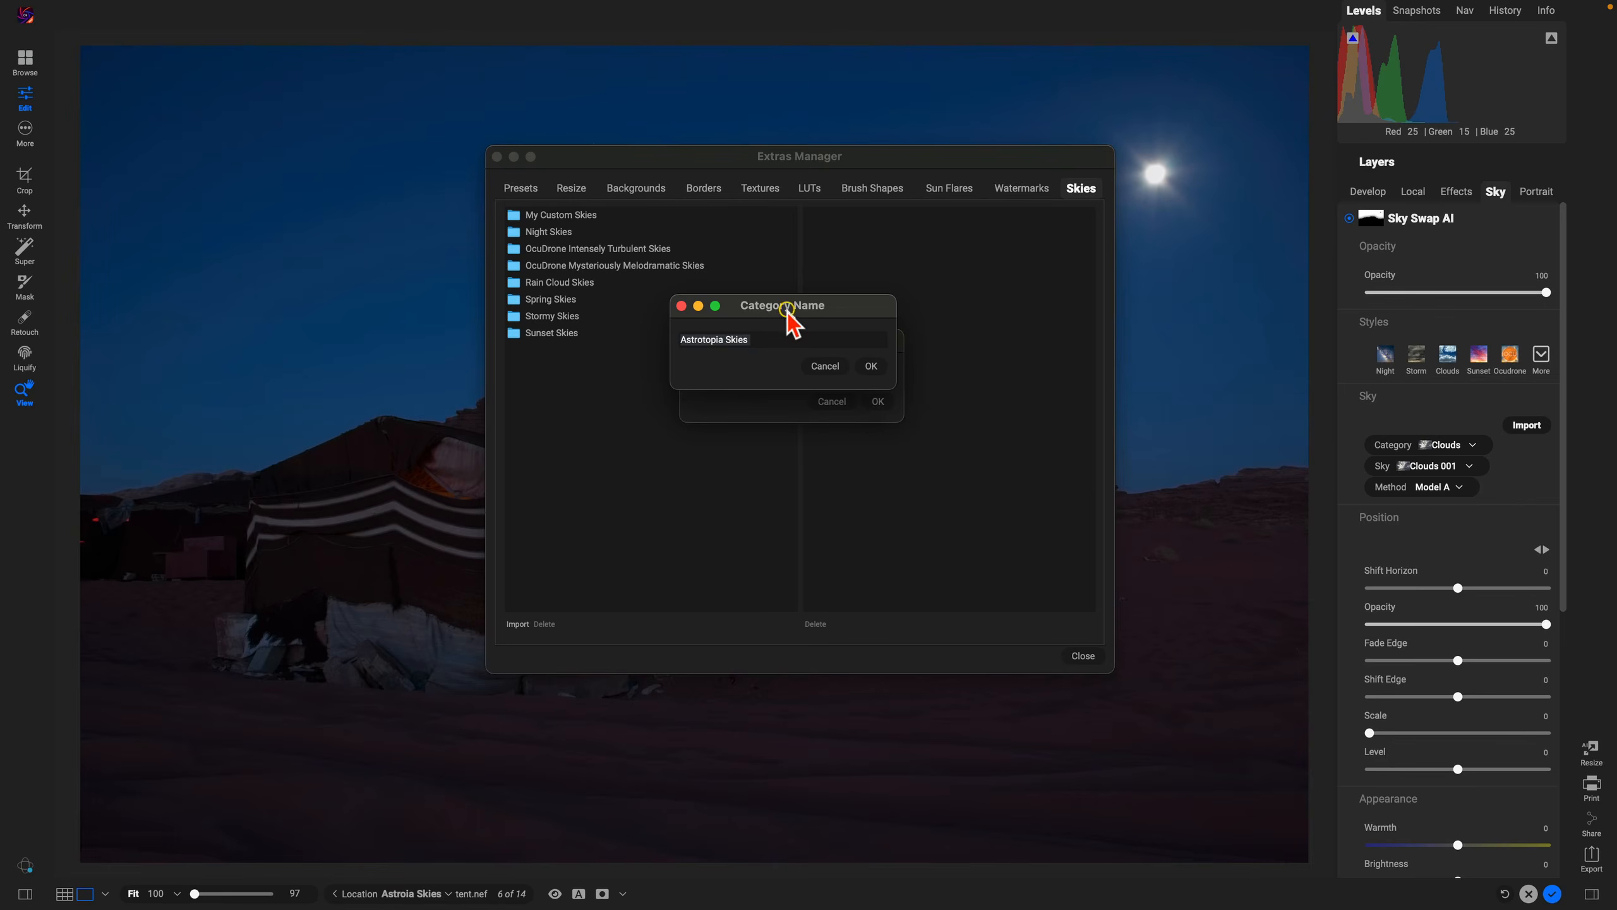
left_click(872, 366)
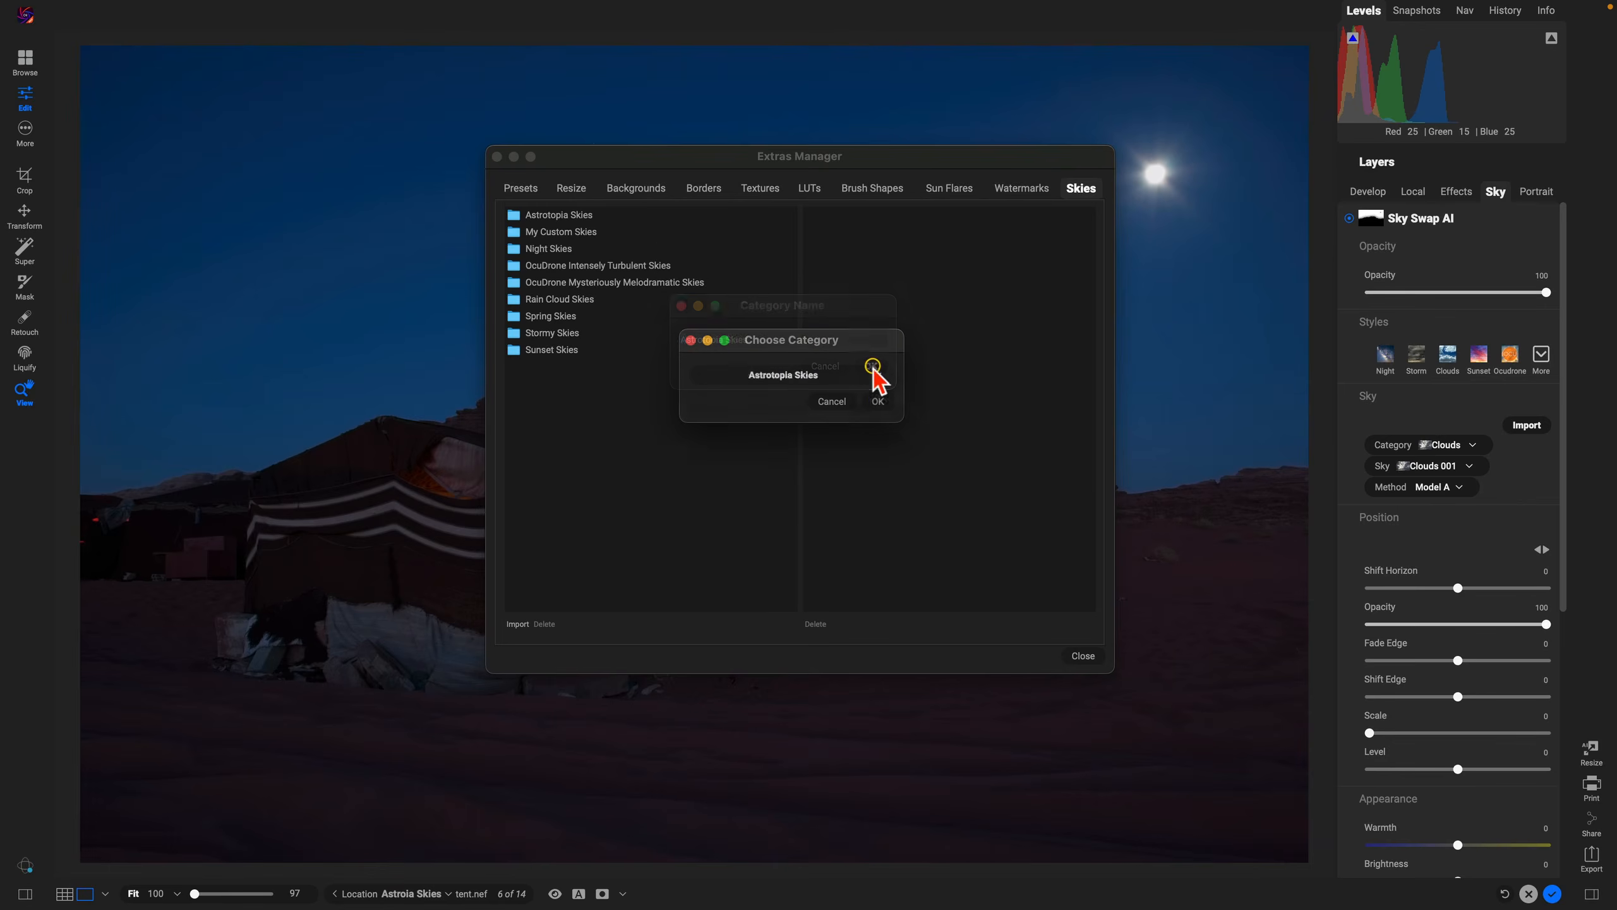
left_click(877, 400)
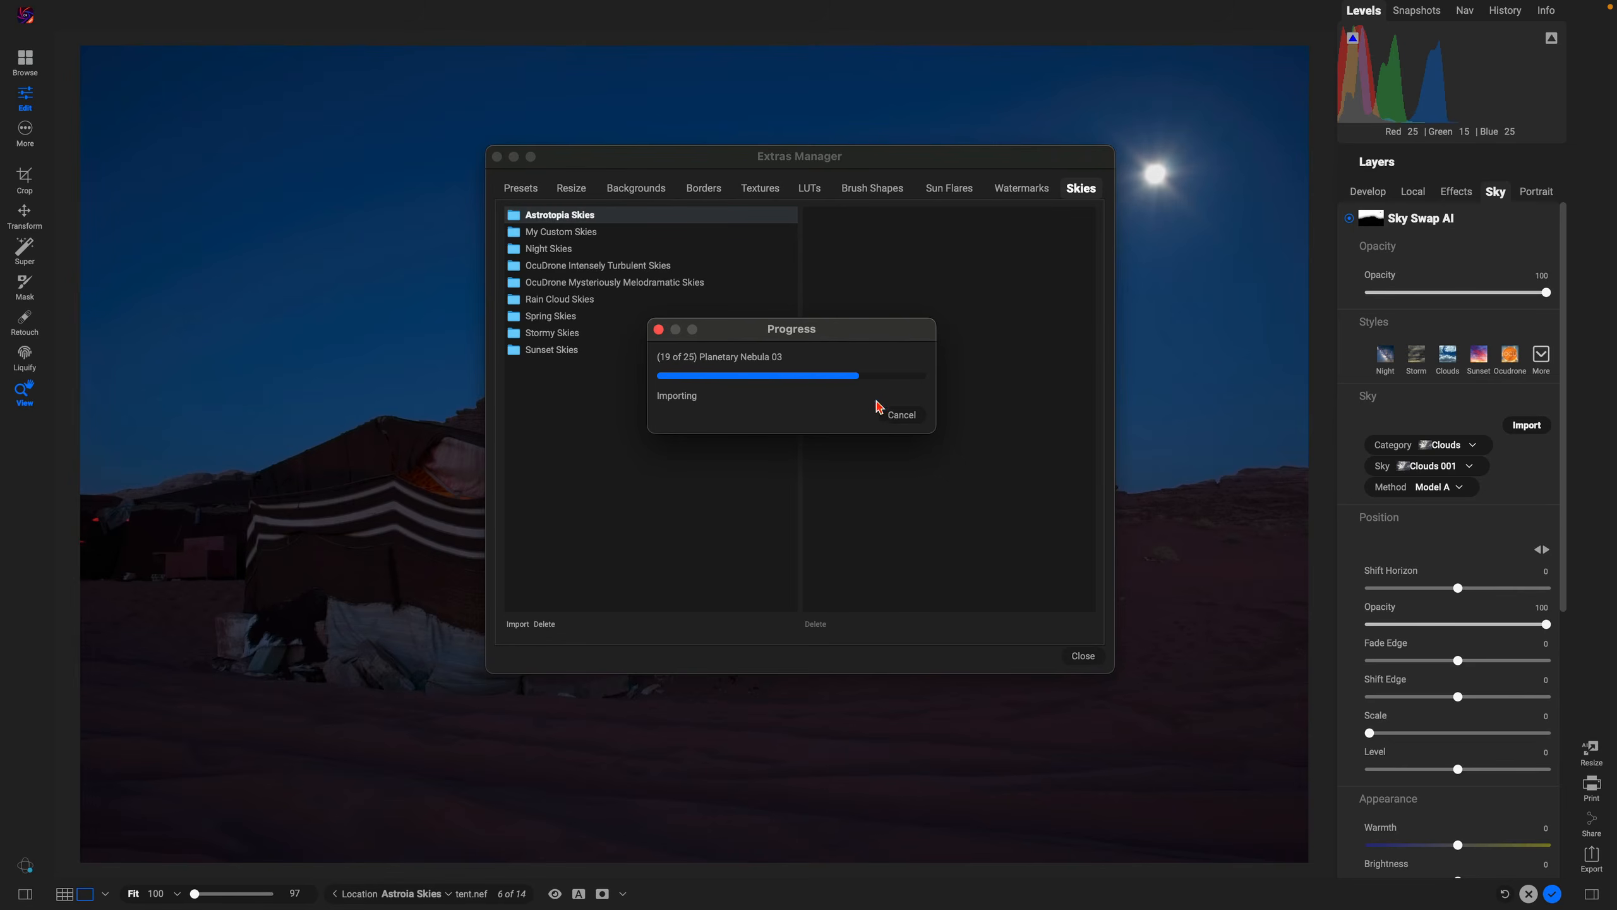
left_click(877, 402)
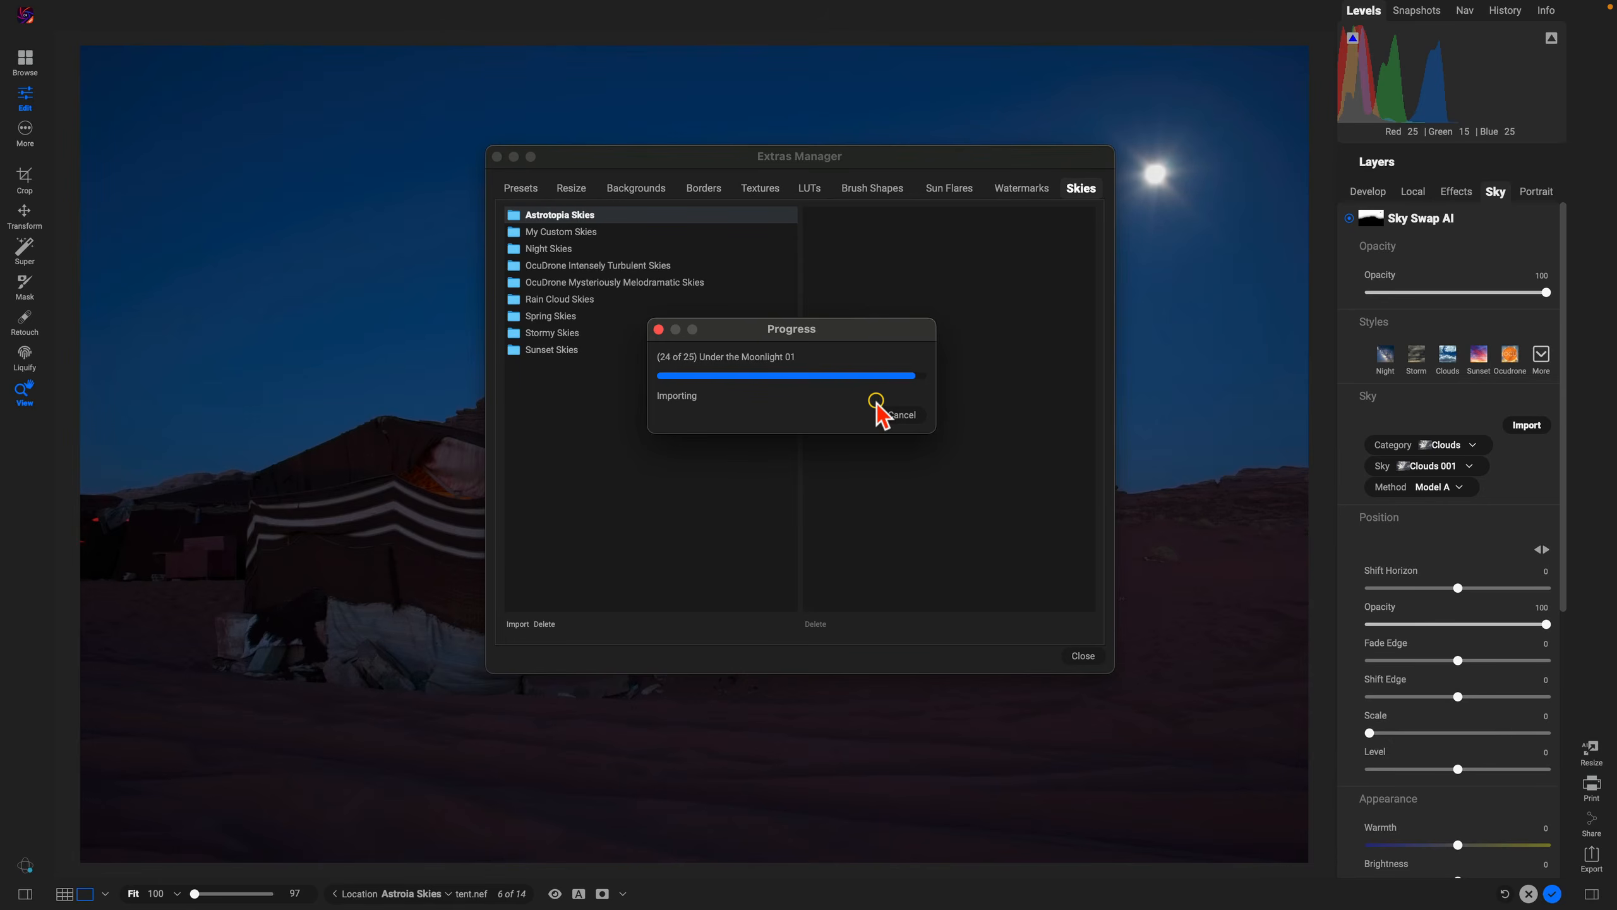
left_click(902, 446)
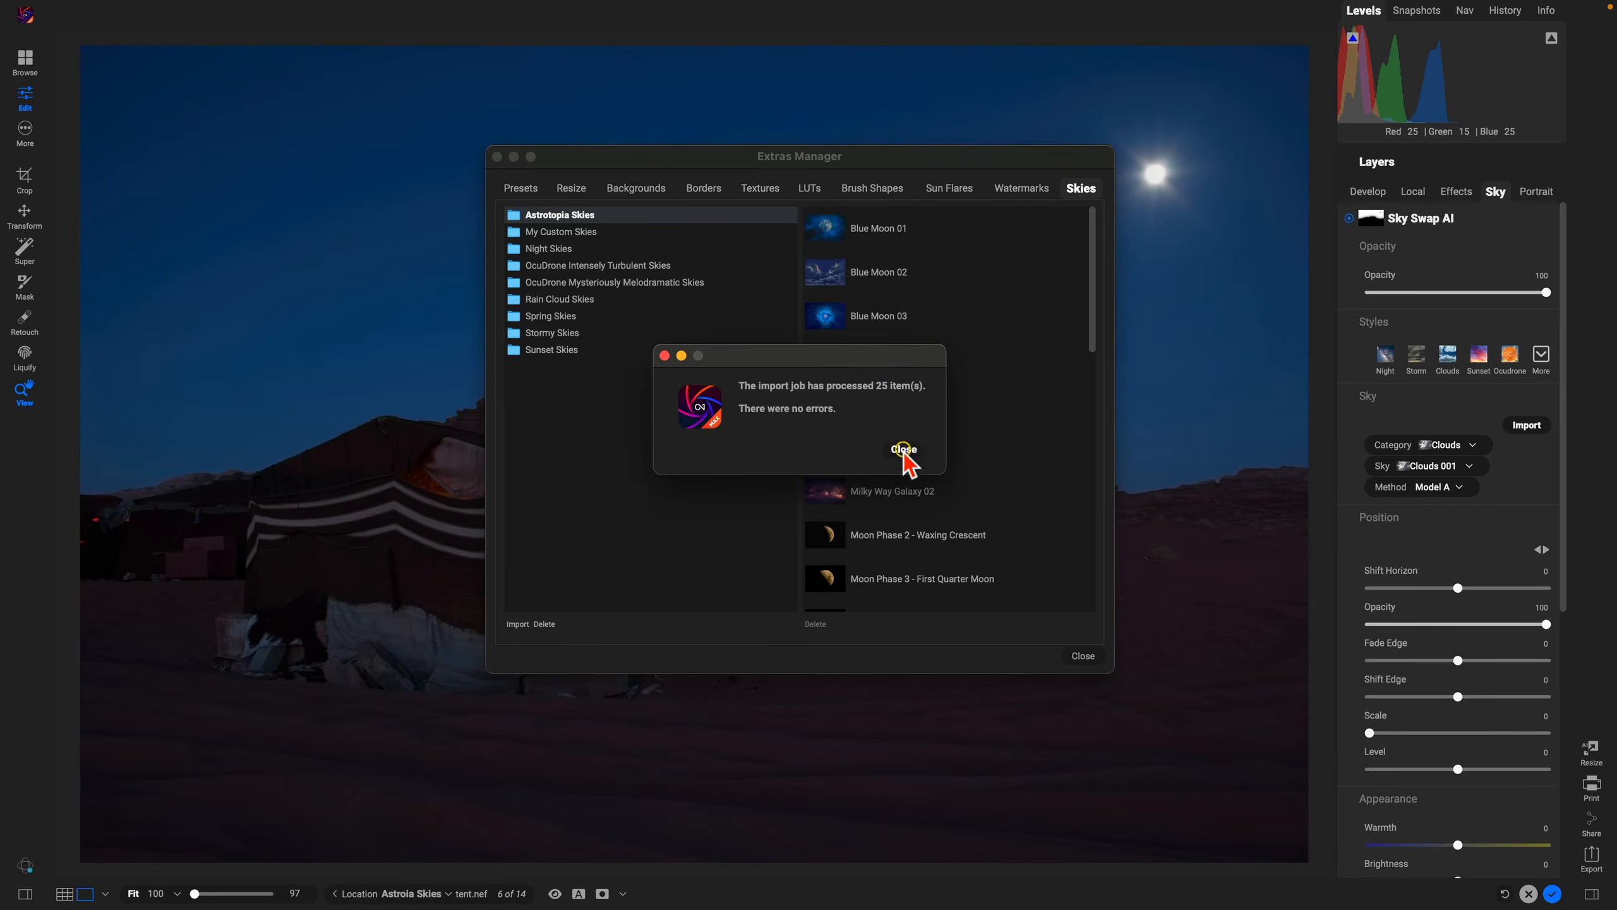
left_click(1079, 657)
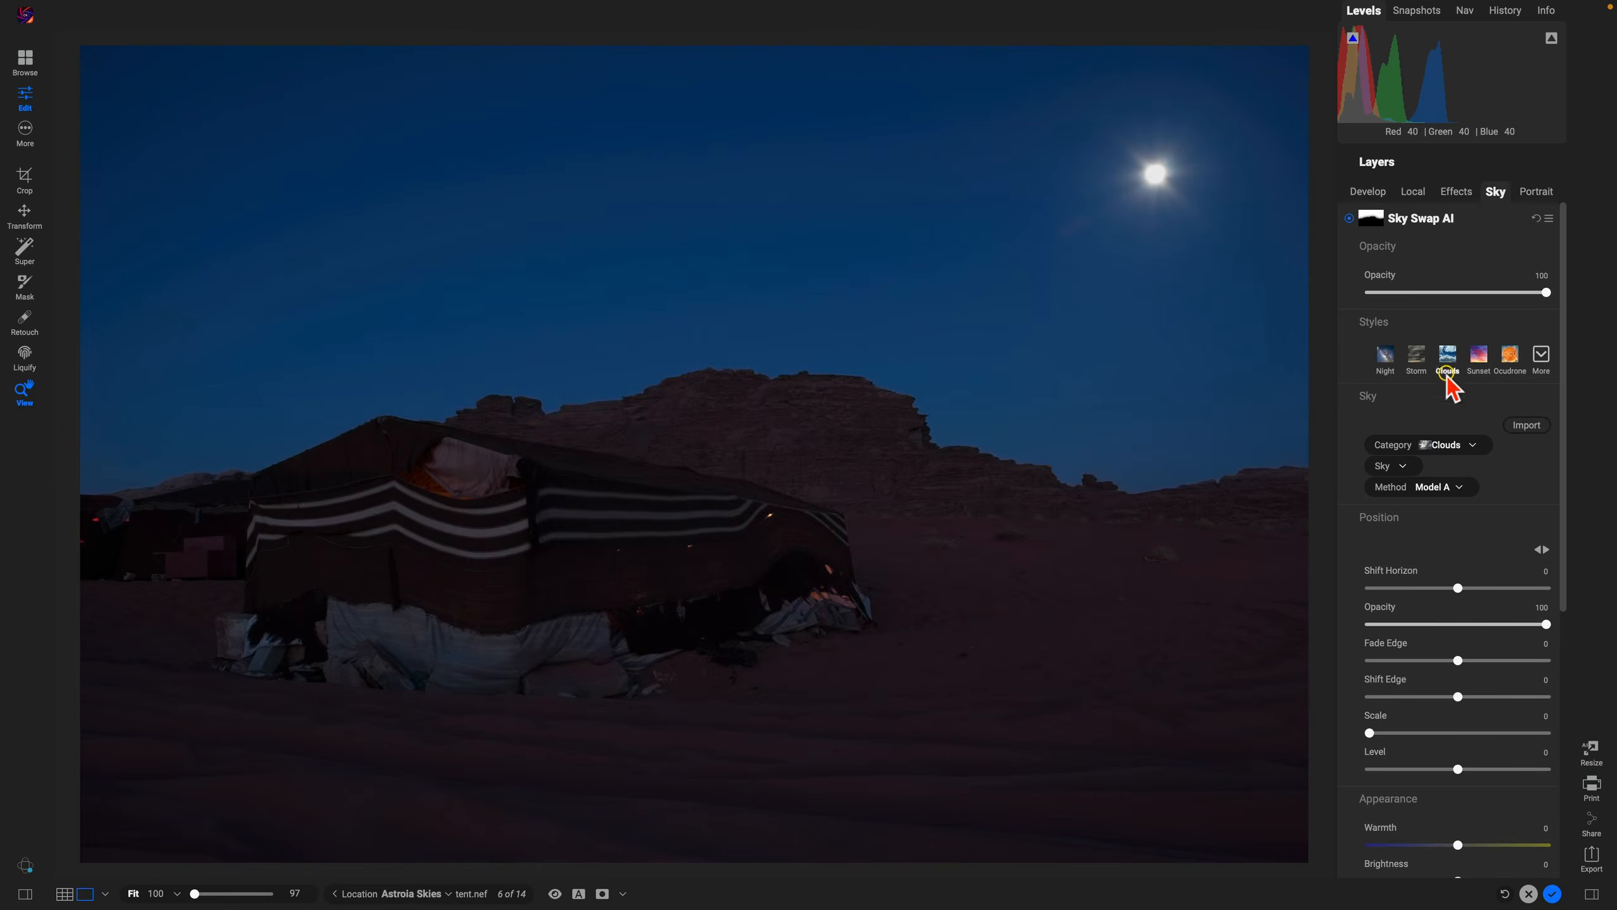
Step: Set the replacement sky's category to Astrotopia Skies
left_click(1444, 400)
left_click(1468, 444)
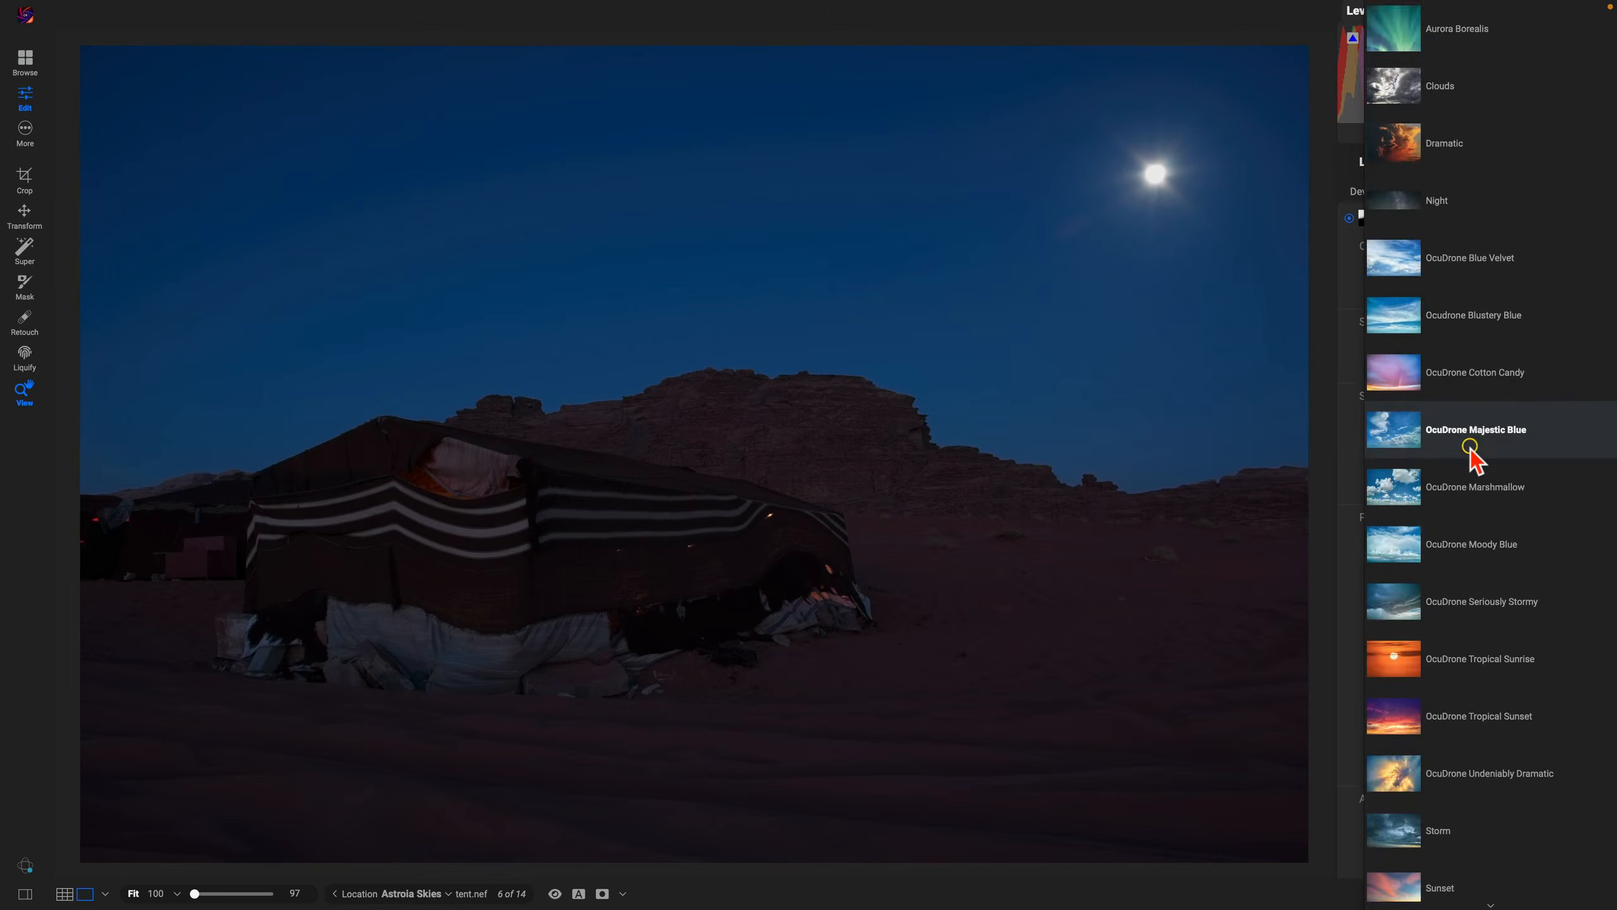
scroll(1469, 446, "down", 5)
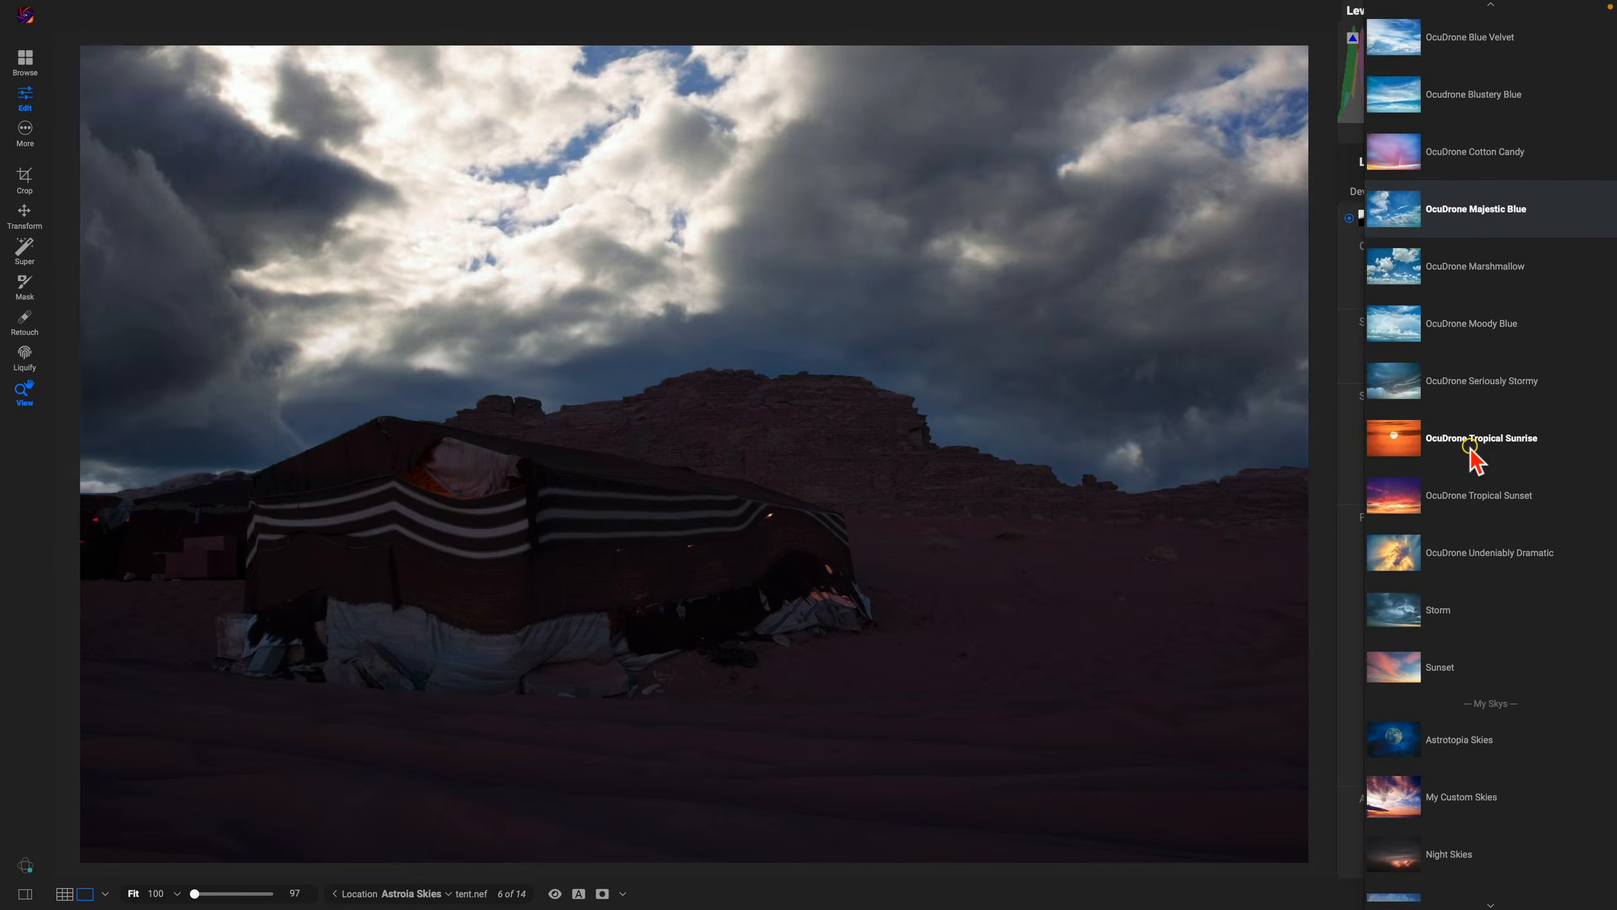
scroll(1470, 446, "down", 3)
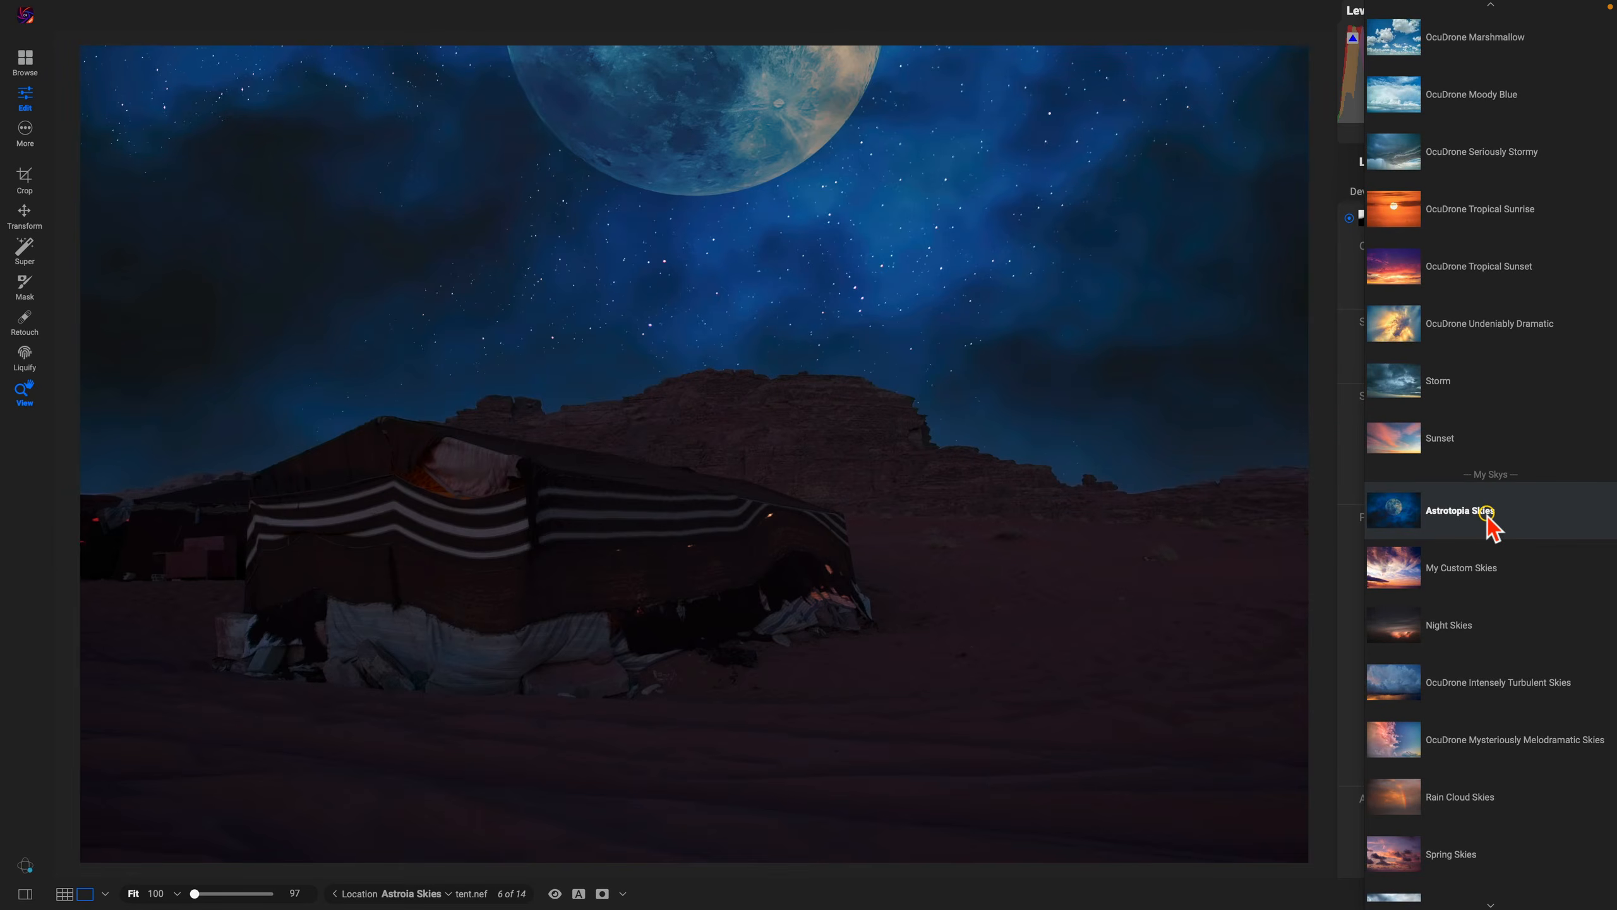
left_click(1460, 511)
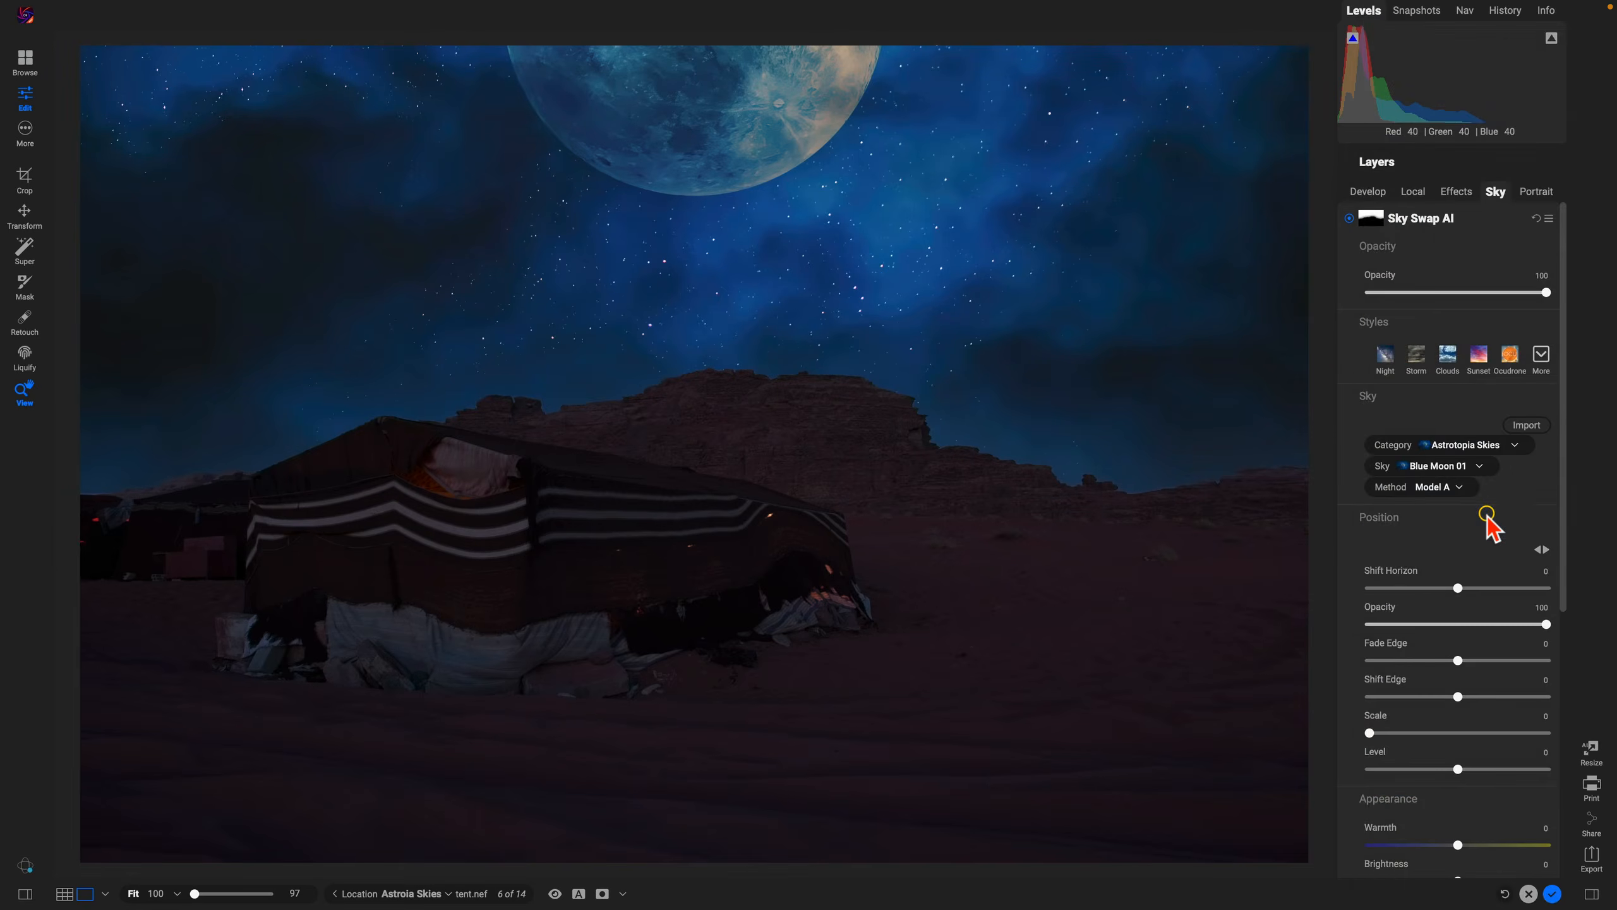
Step: Preview several Astrotopia skies, including Milky Way Galaxy, Blue Moon 03 and Planetary Nebula, and apply Northern Lights 01
left_click(1476, 467)
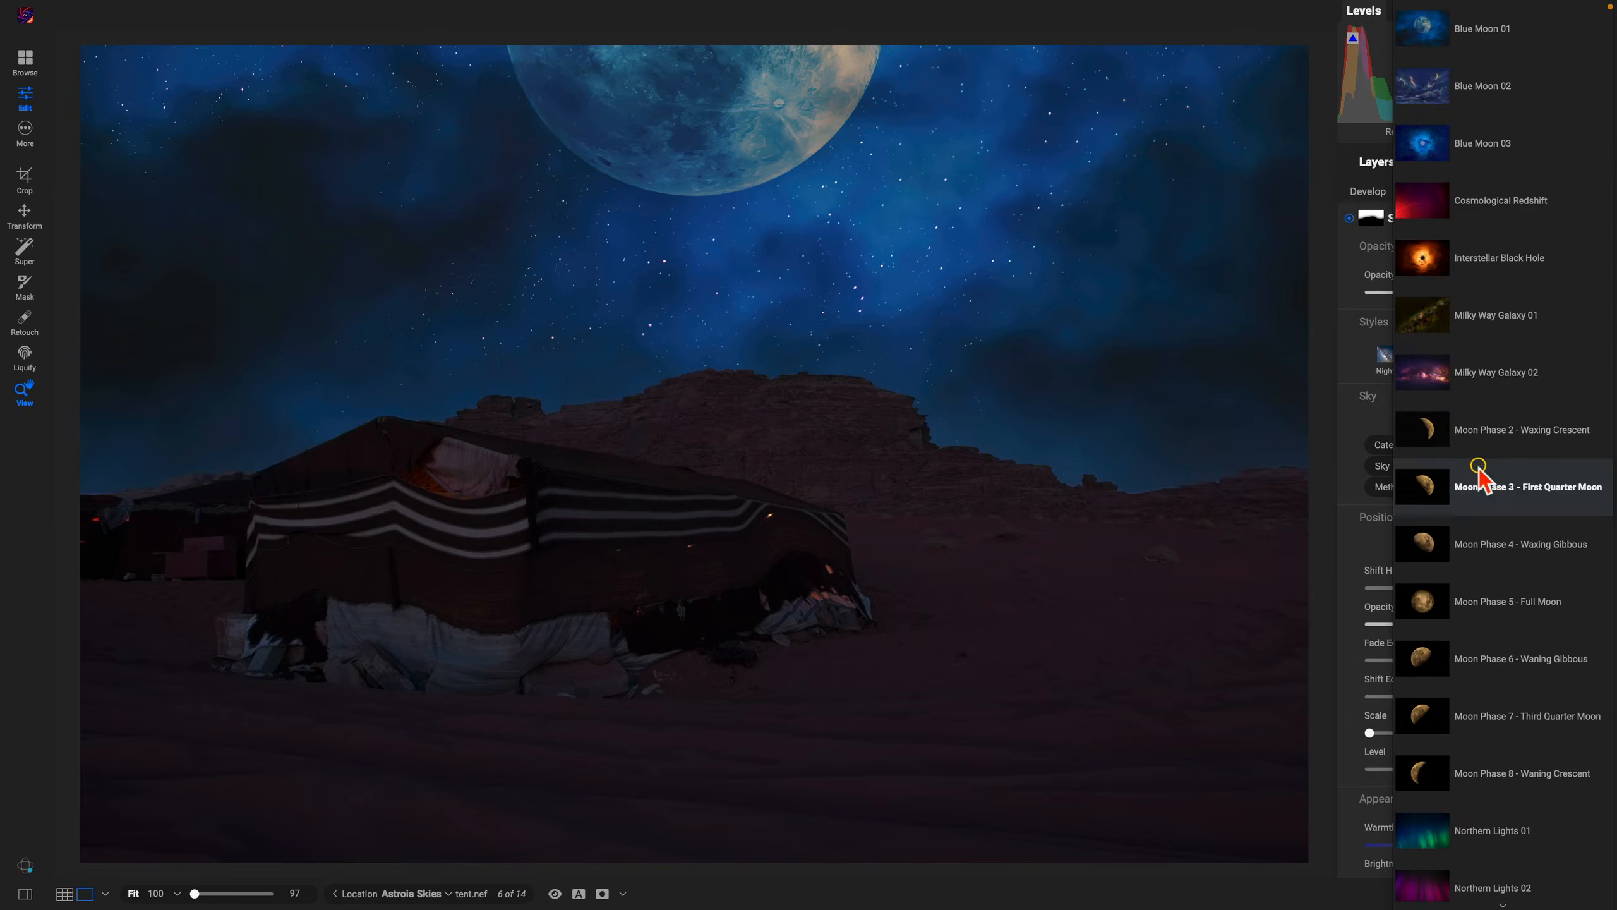
left_click(1476, 388)
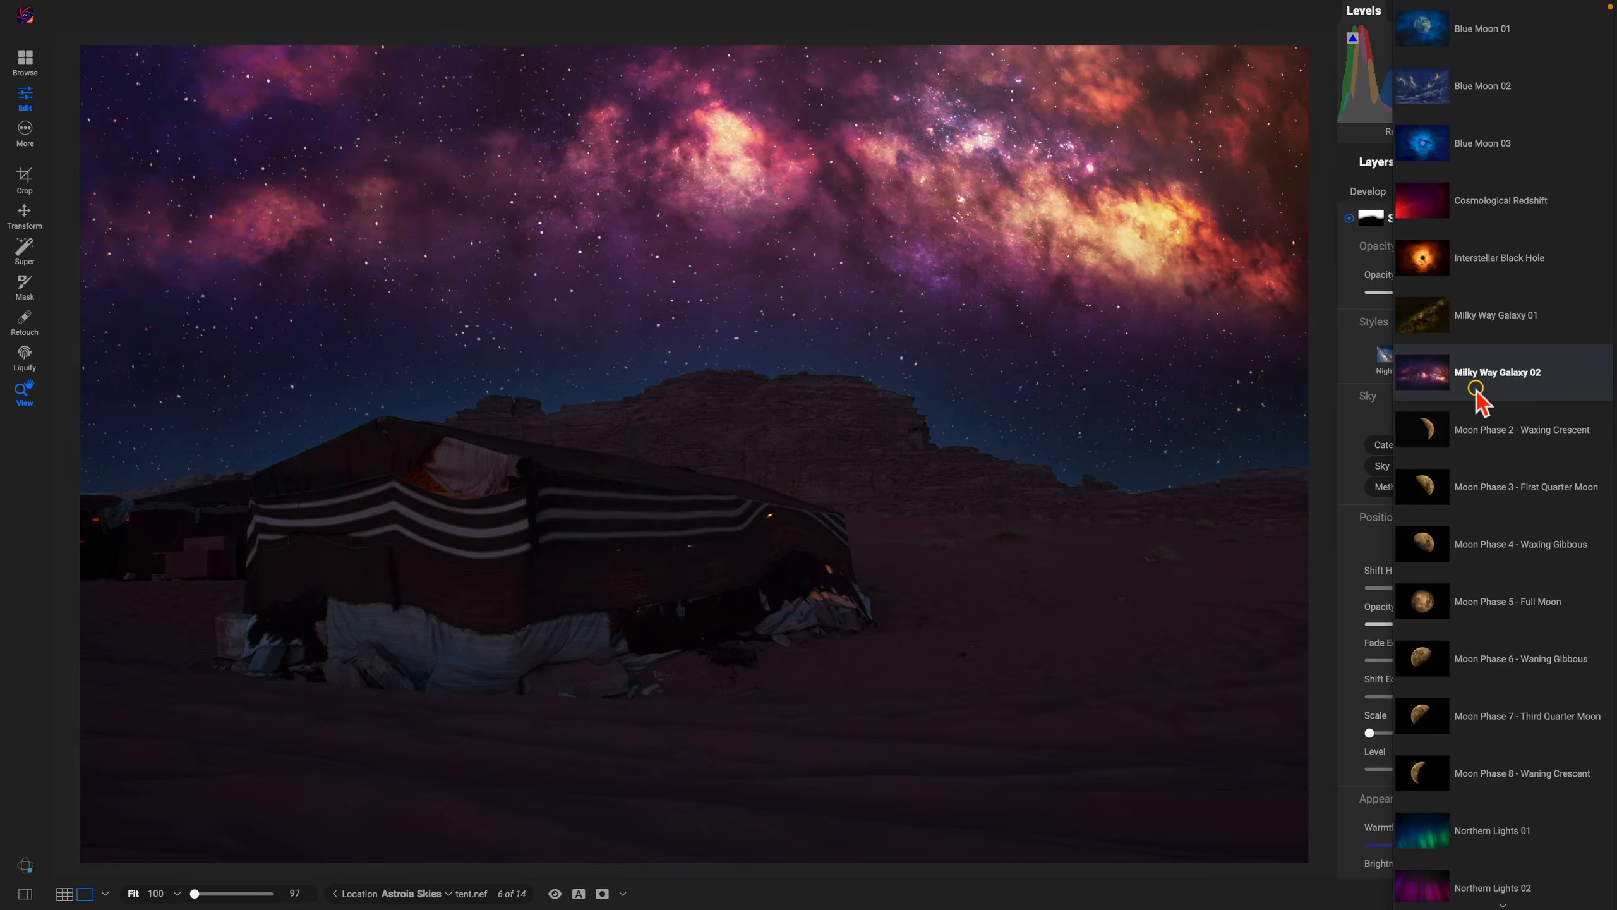
left_click(1486, 318)
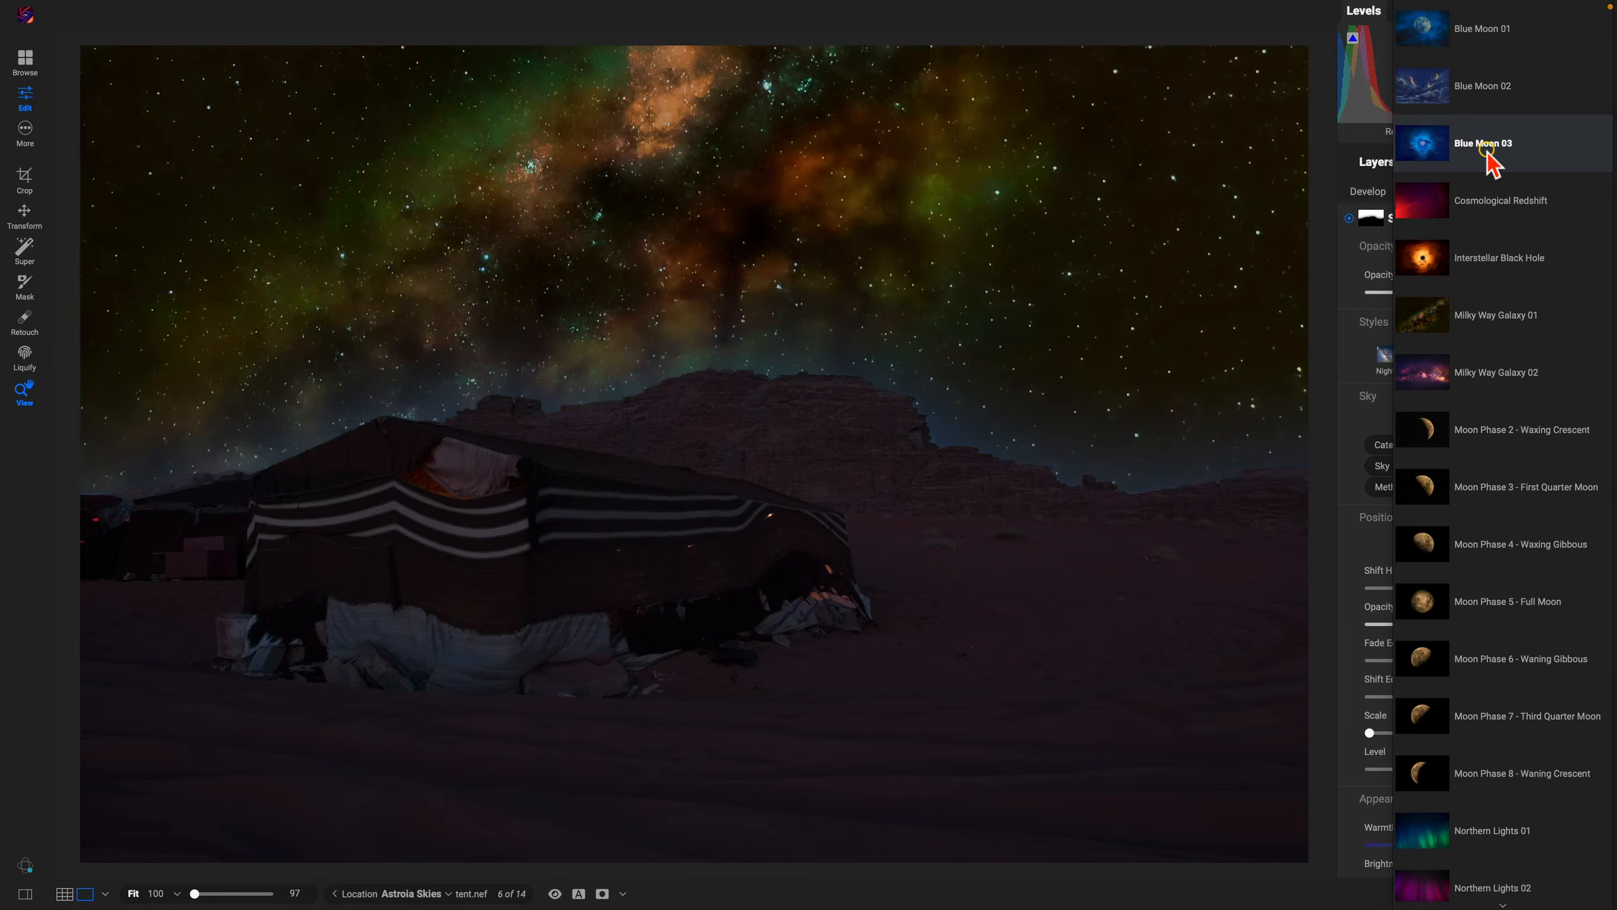
left_click(1488, 153)
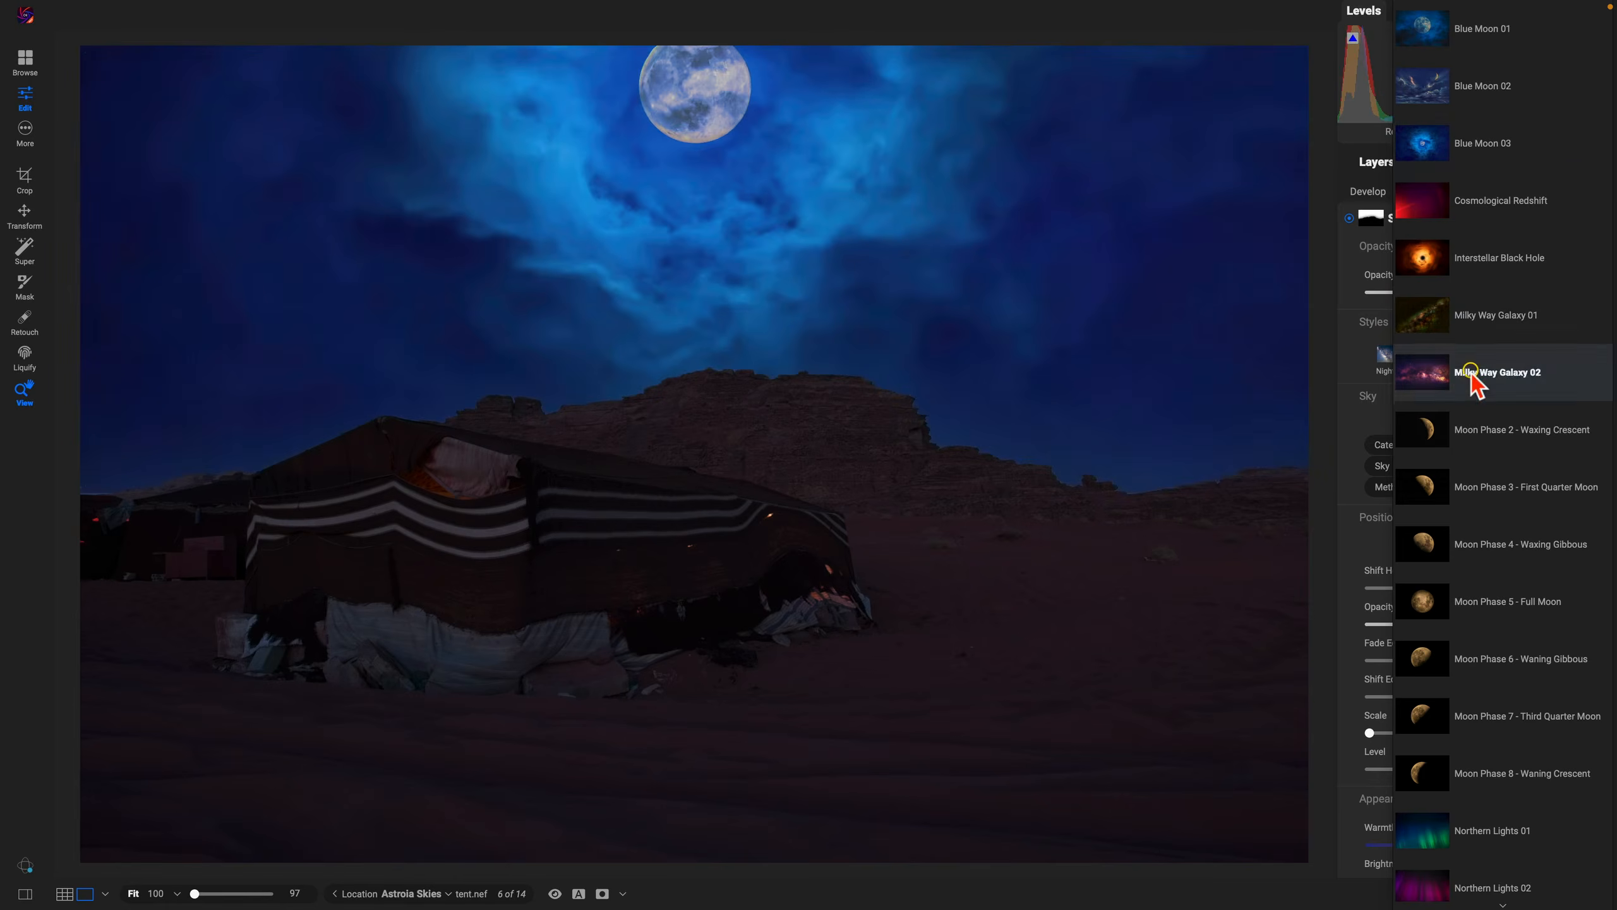
scroll(1471, 374, "down", 2)
scroll(1471, 374, "down", 5)
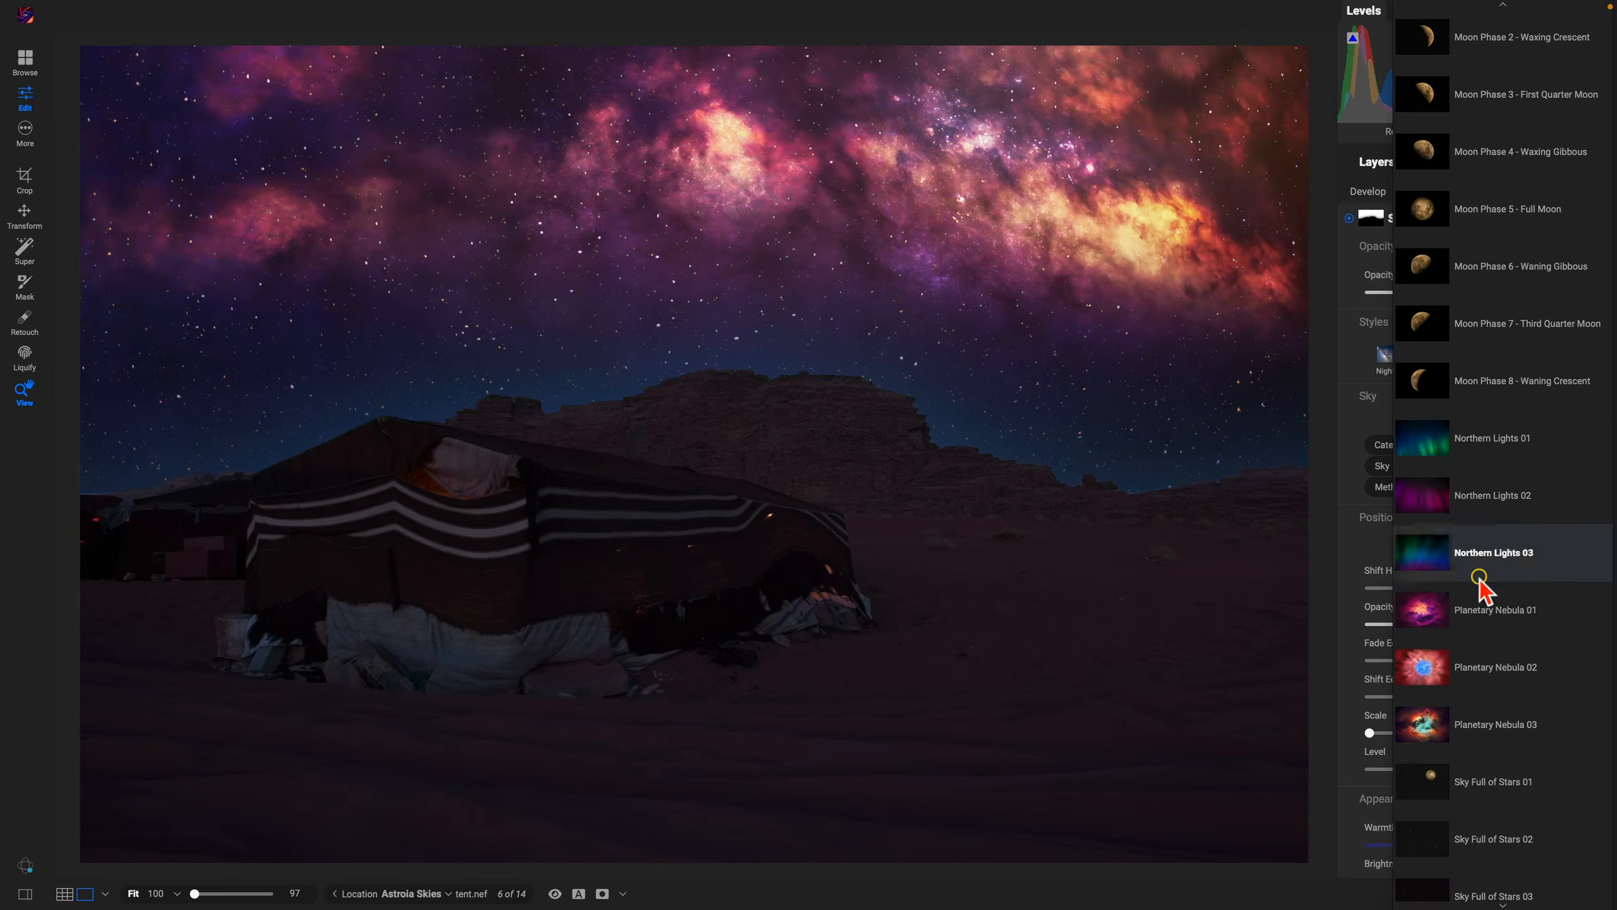
left_click(1484, 663)
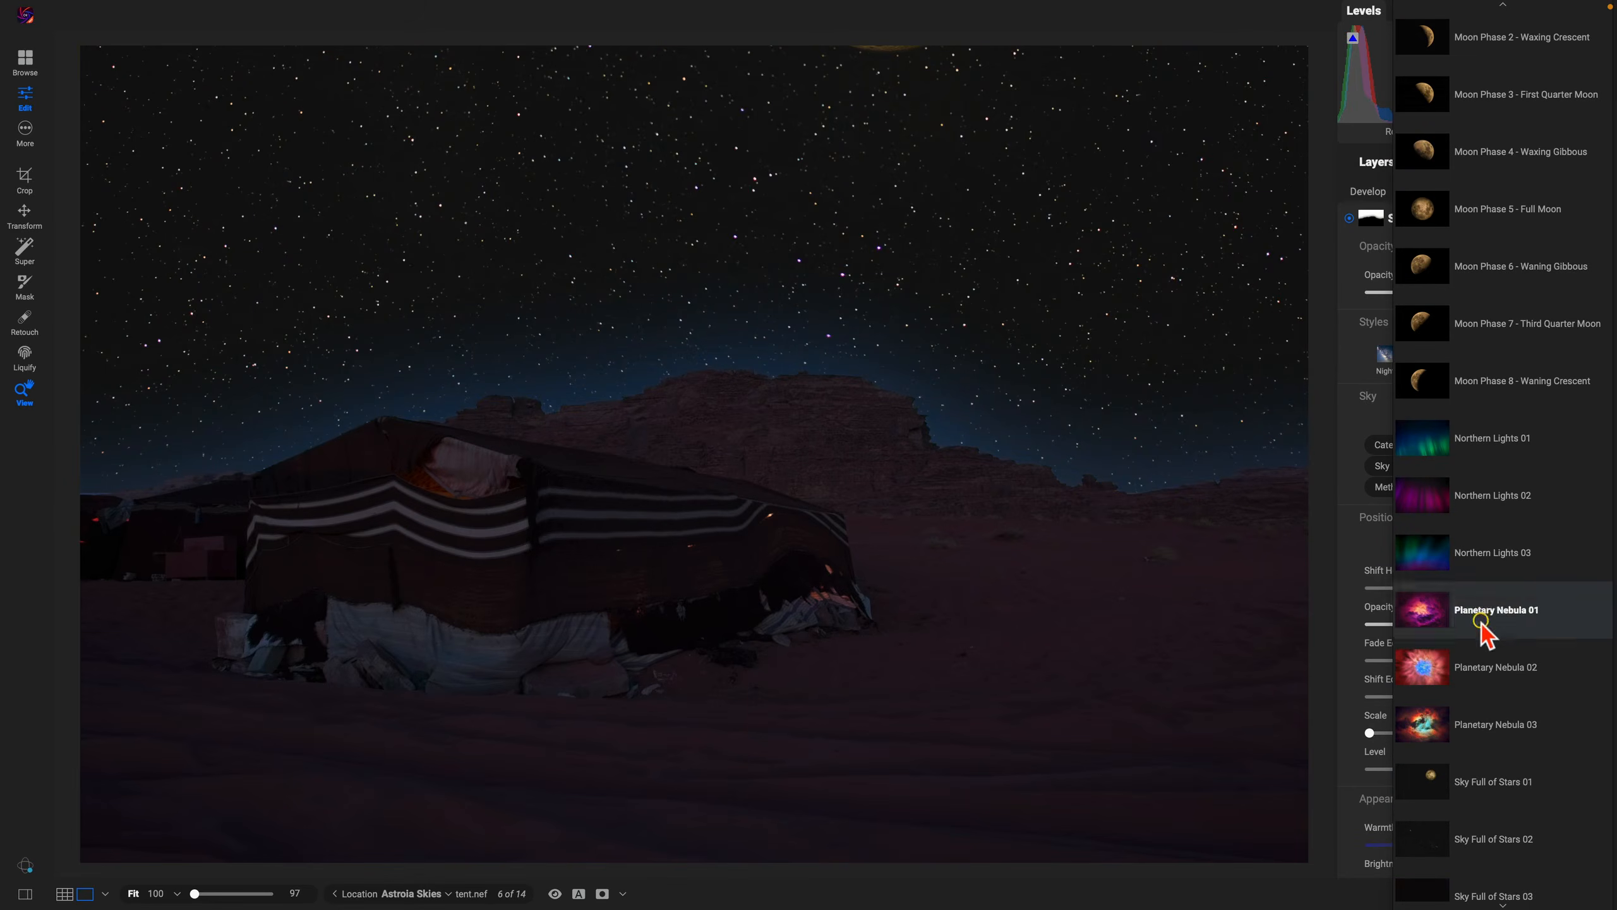
left_click(1492, 439)
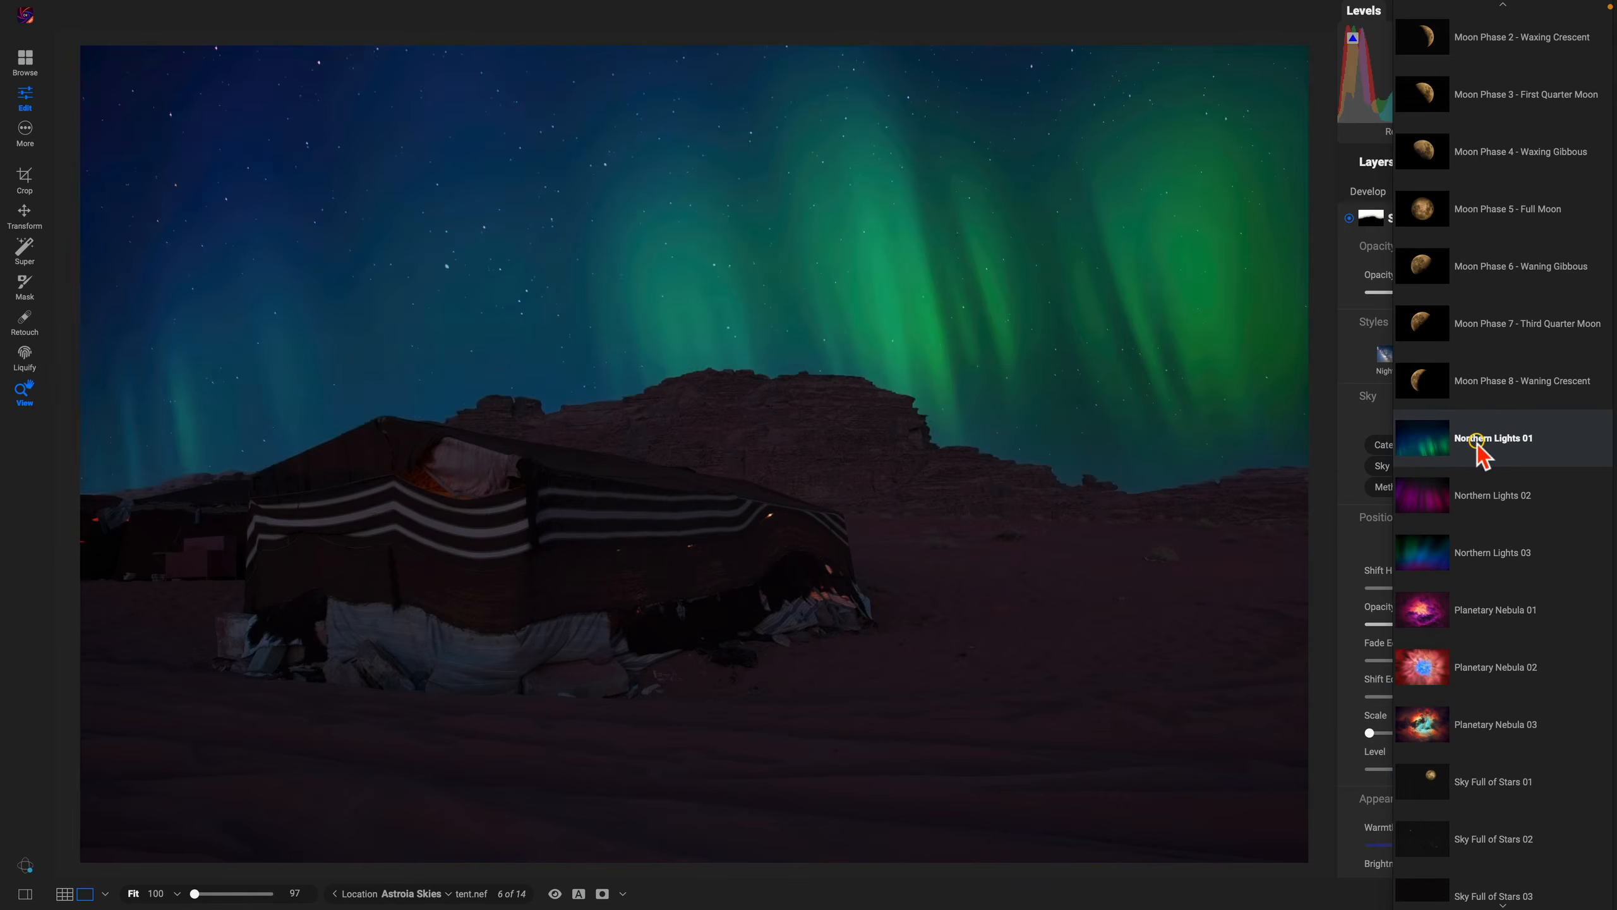
left_click(1476, 440)
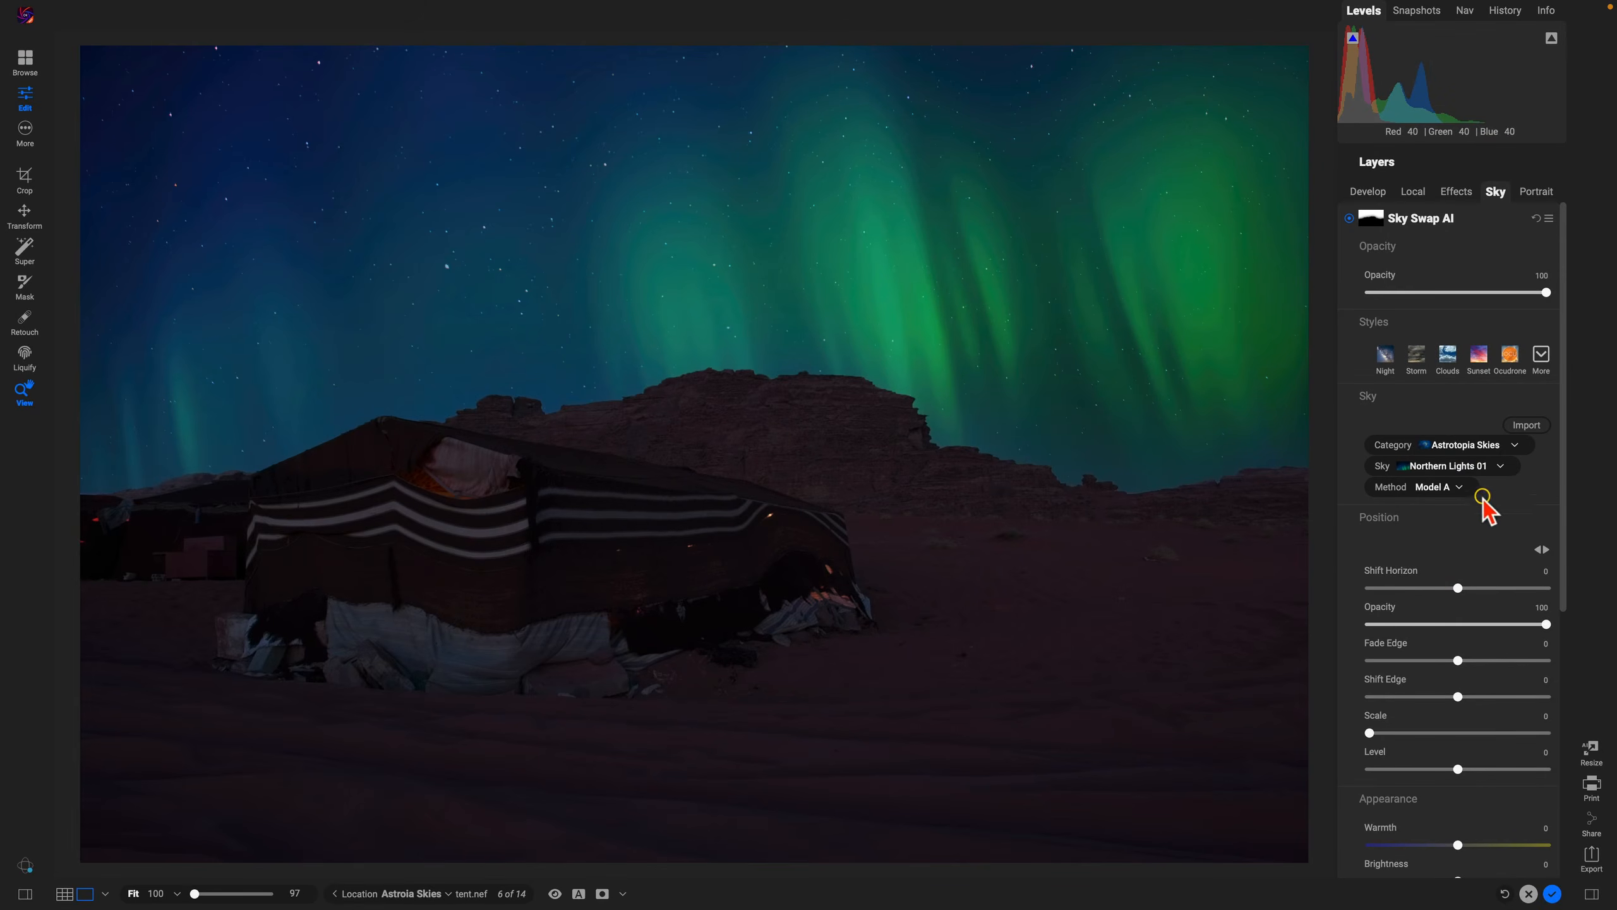
Step: Adjust the replacement sky's Shift Horizon to a slightly negative value
scroll(1477, 504, "down", 3)
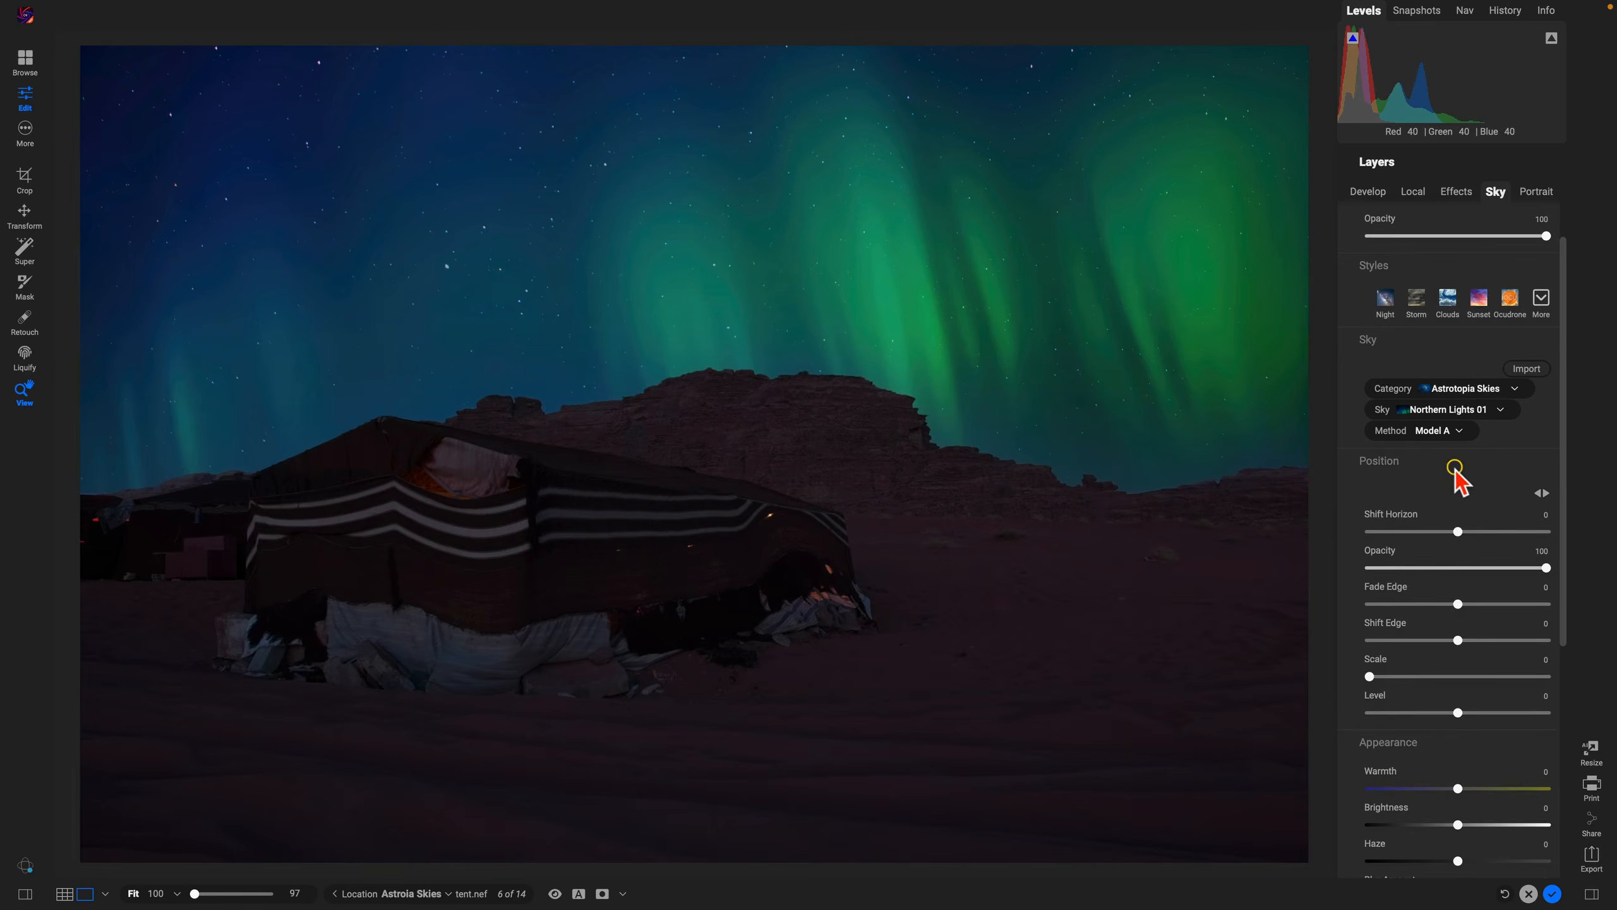
left_click_drag(1459, 496, 1452, 498)
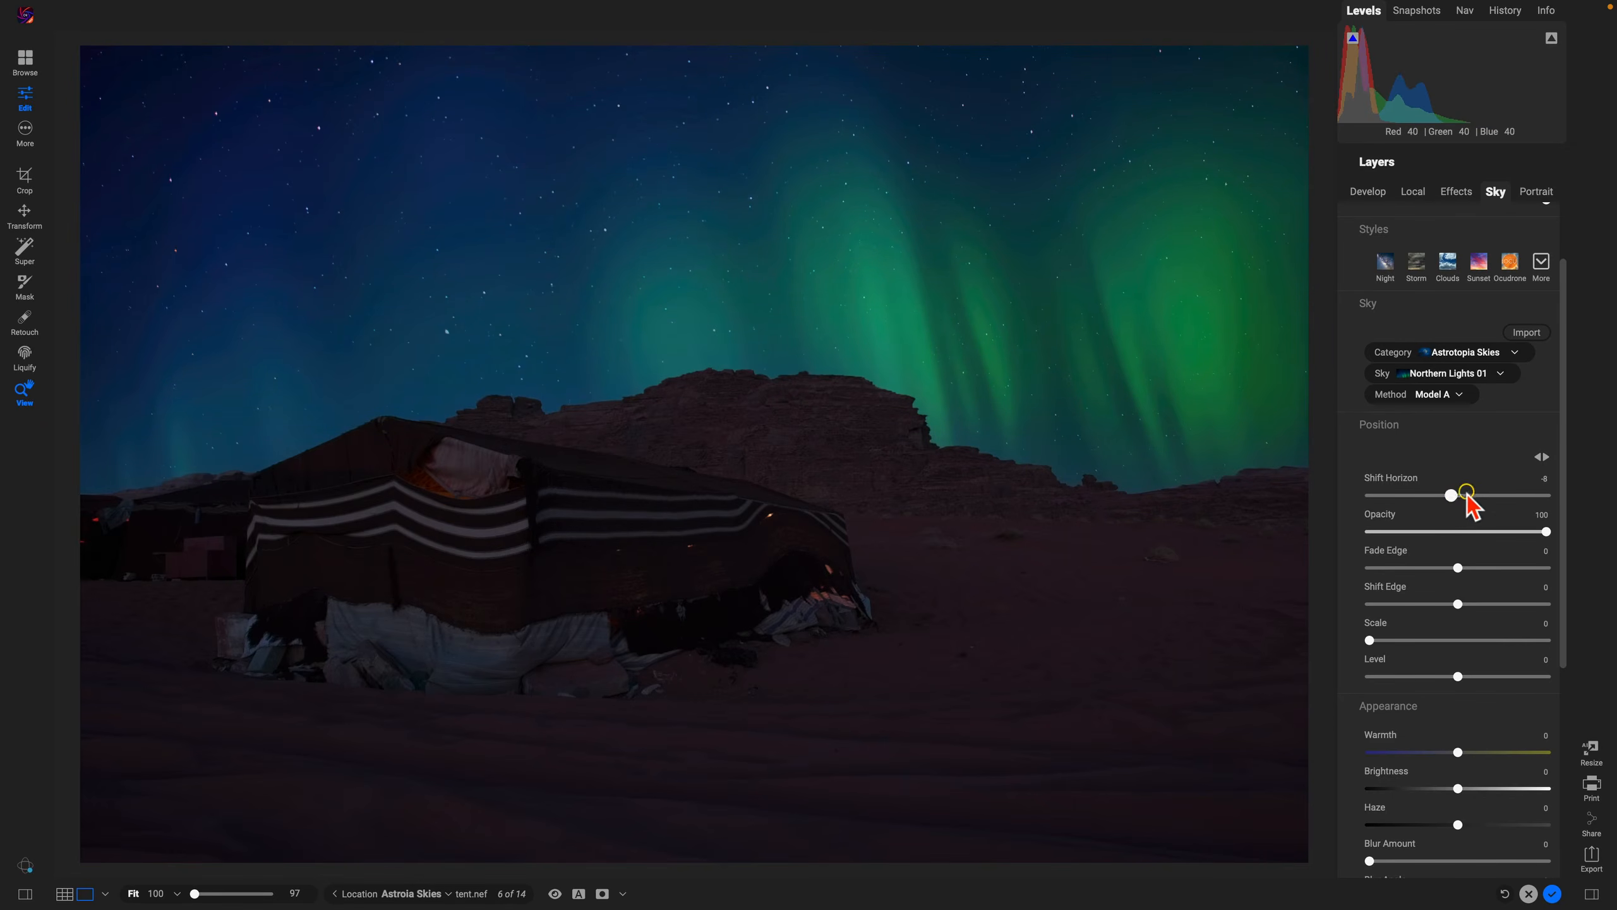
Step: Try a warmer sky, reset its Warmth to 0, and set the sky's Brightness to 17
scroll(1476, 462, "down", 5)
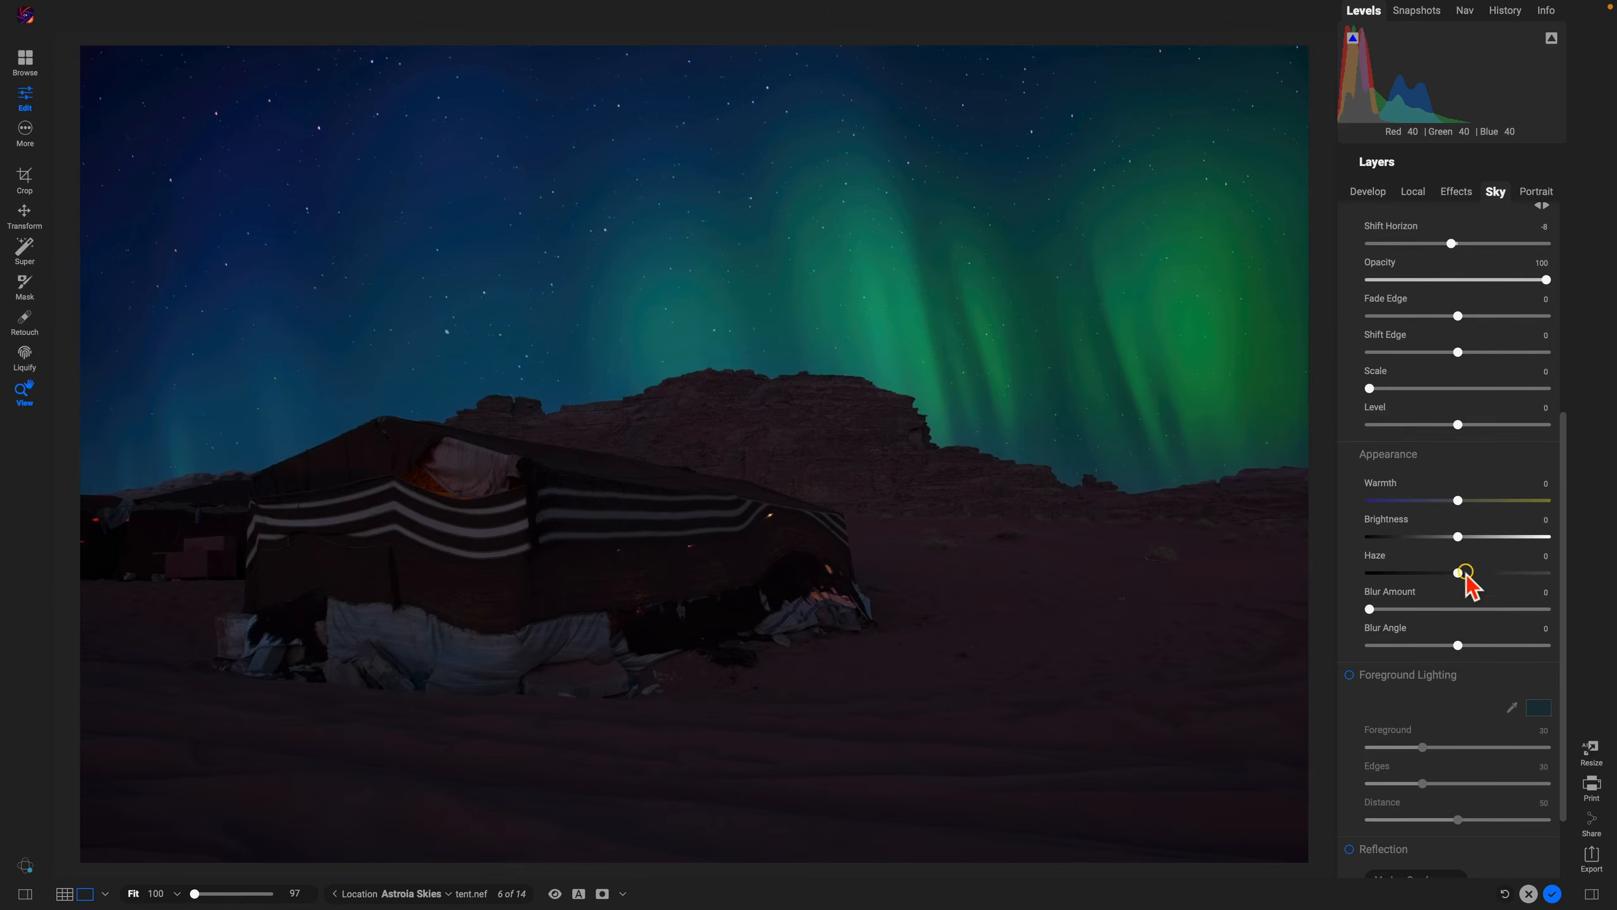
left_click_drag(1459, 504, 1514, 501)
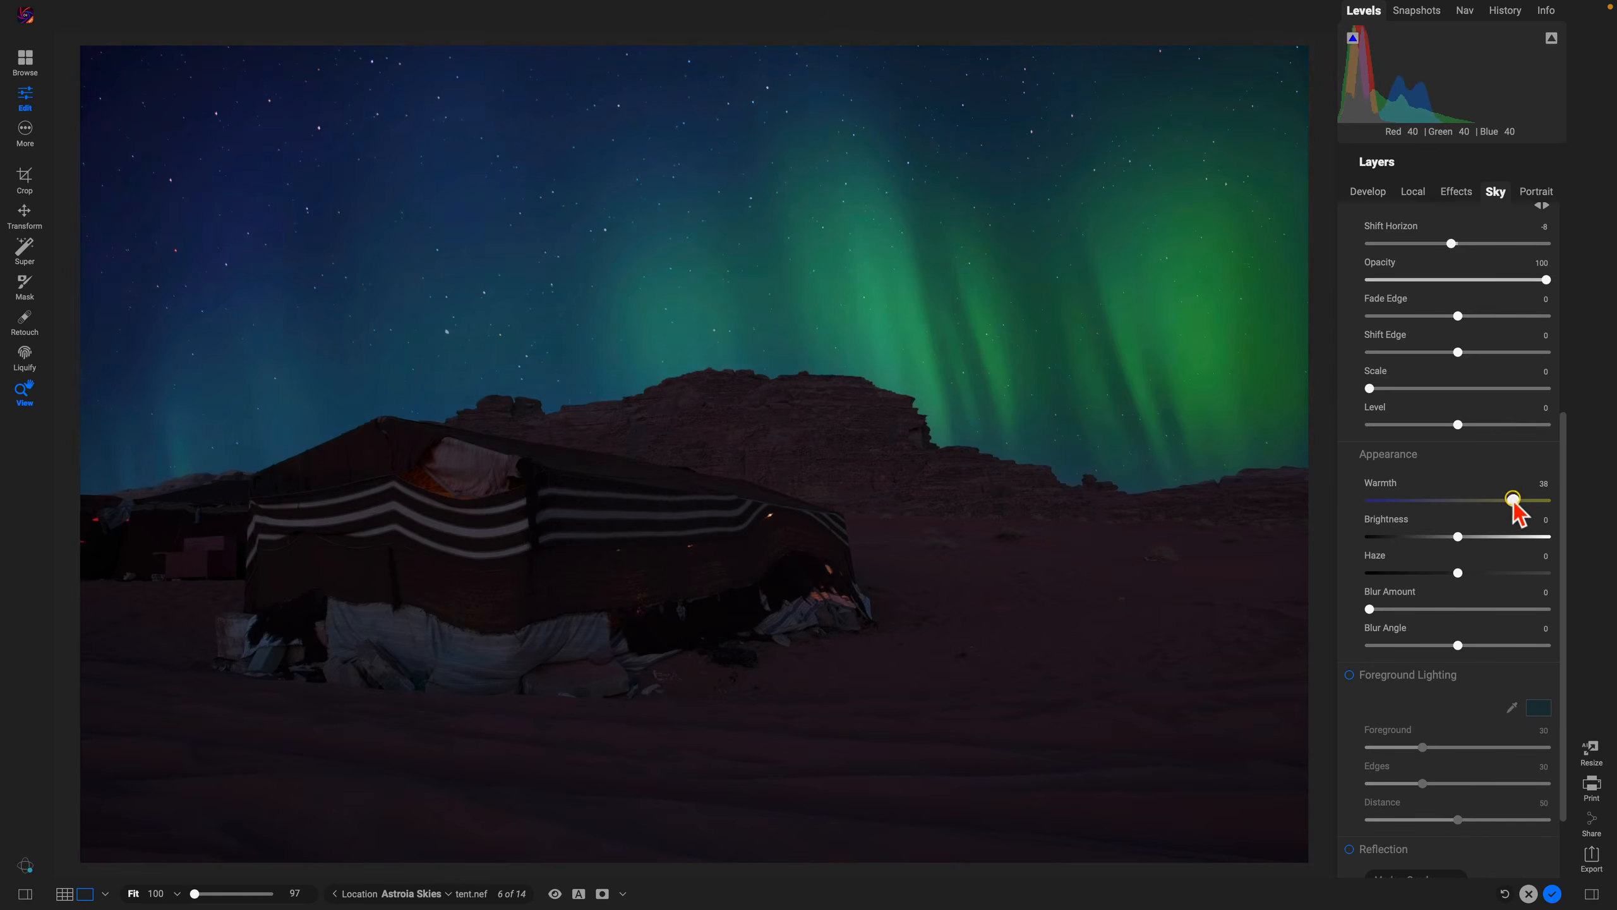
double_click(1376, 482)
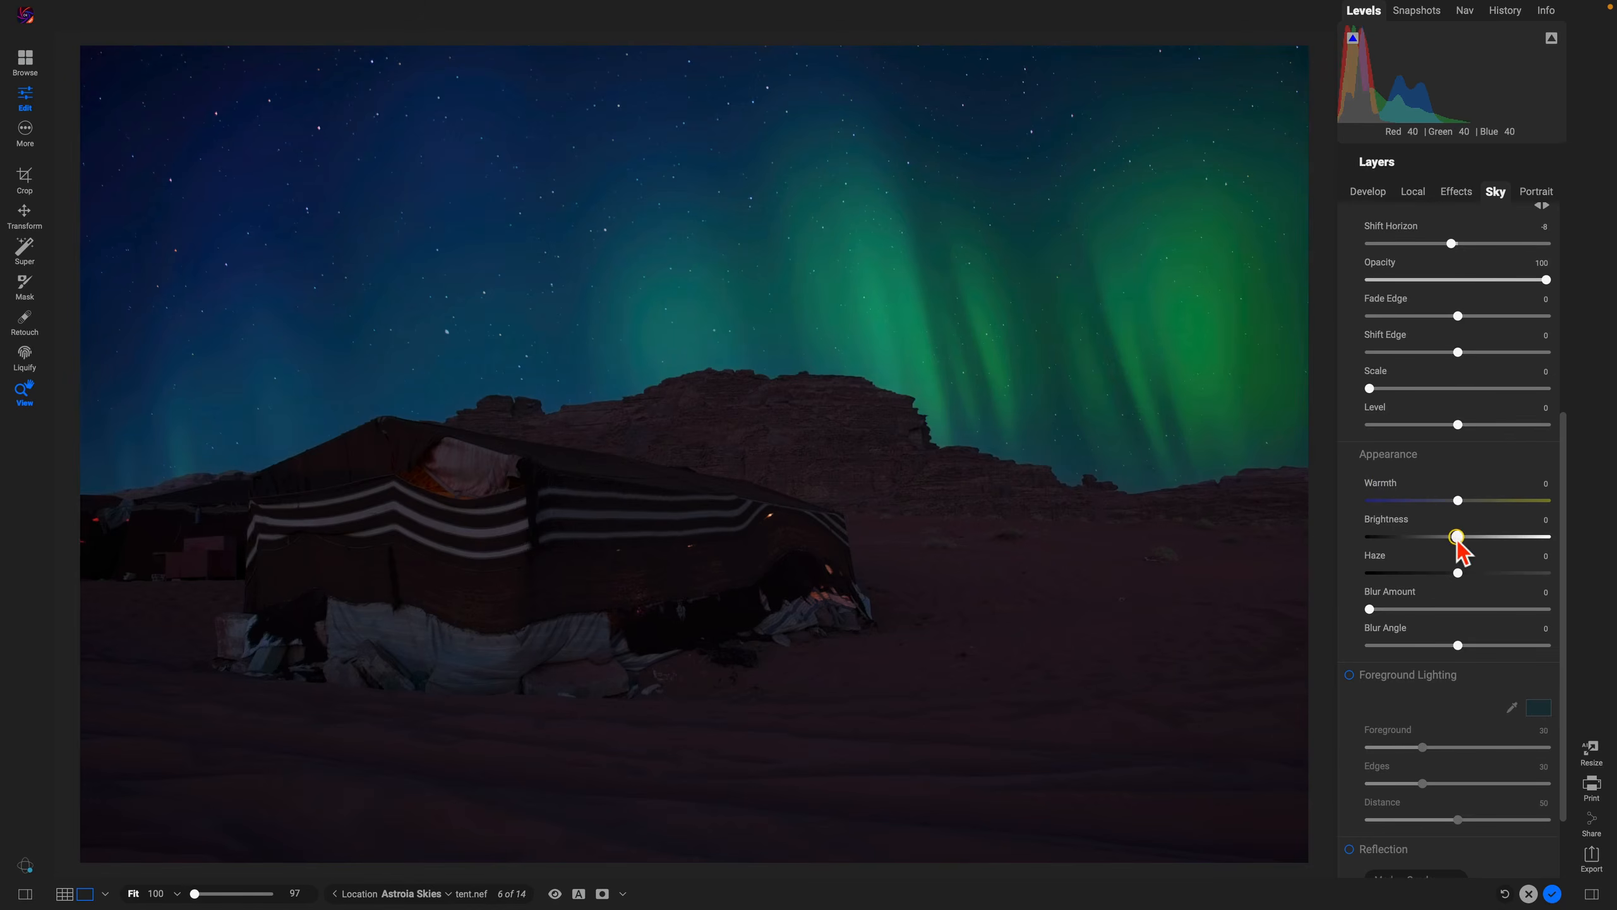
left_click_drag(1457, 537, 1489, 539)
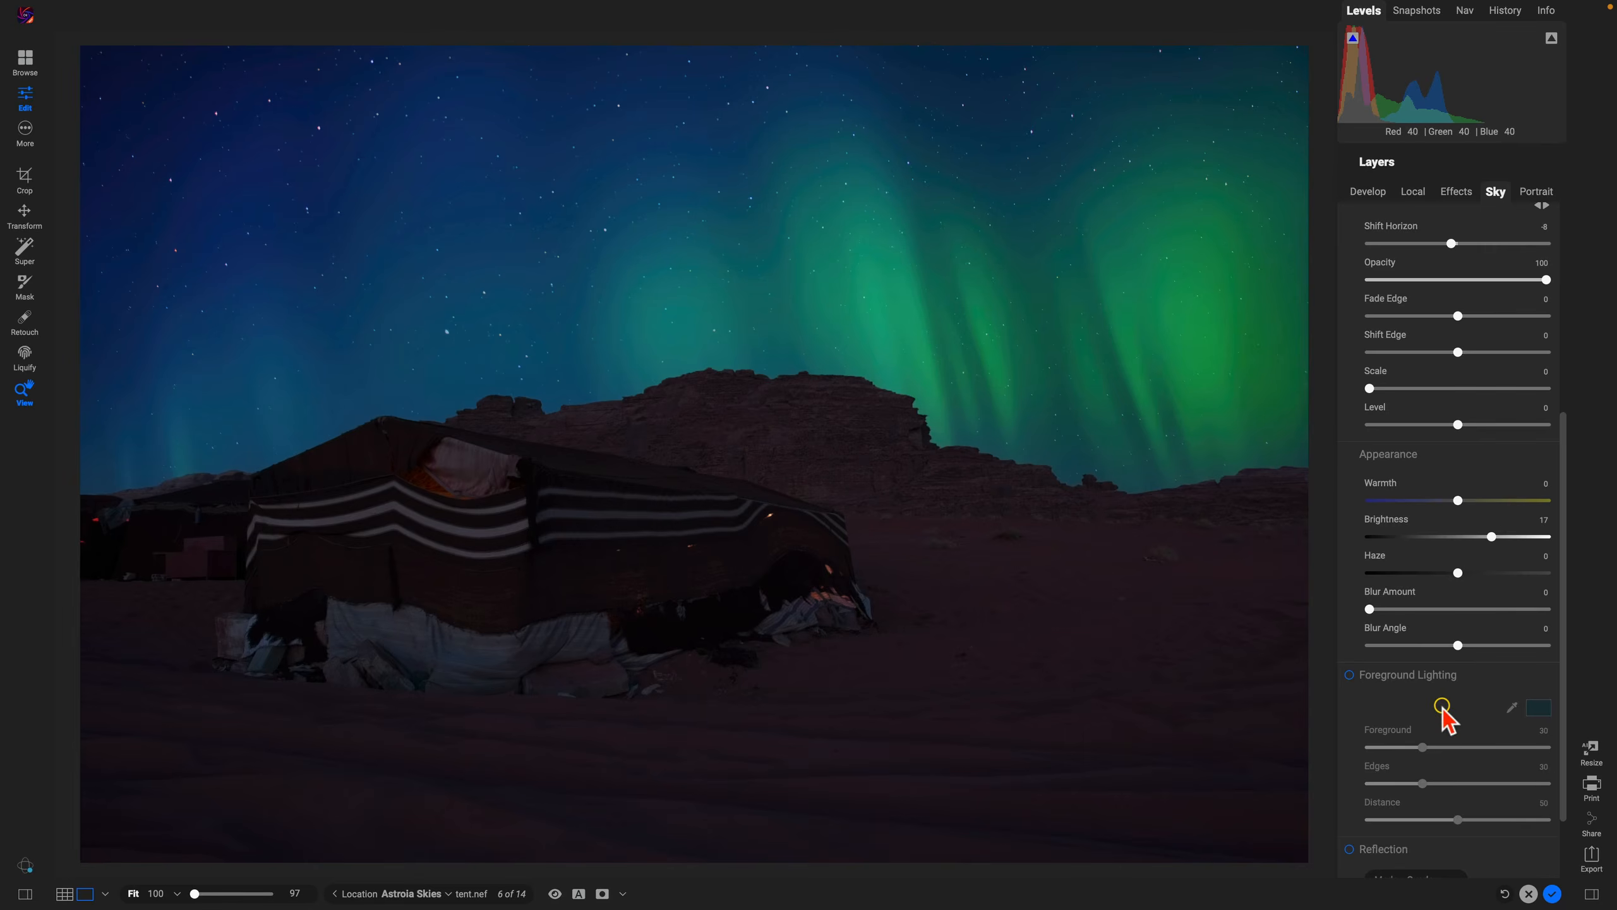
scroll(1443, 705, "up", 10)
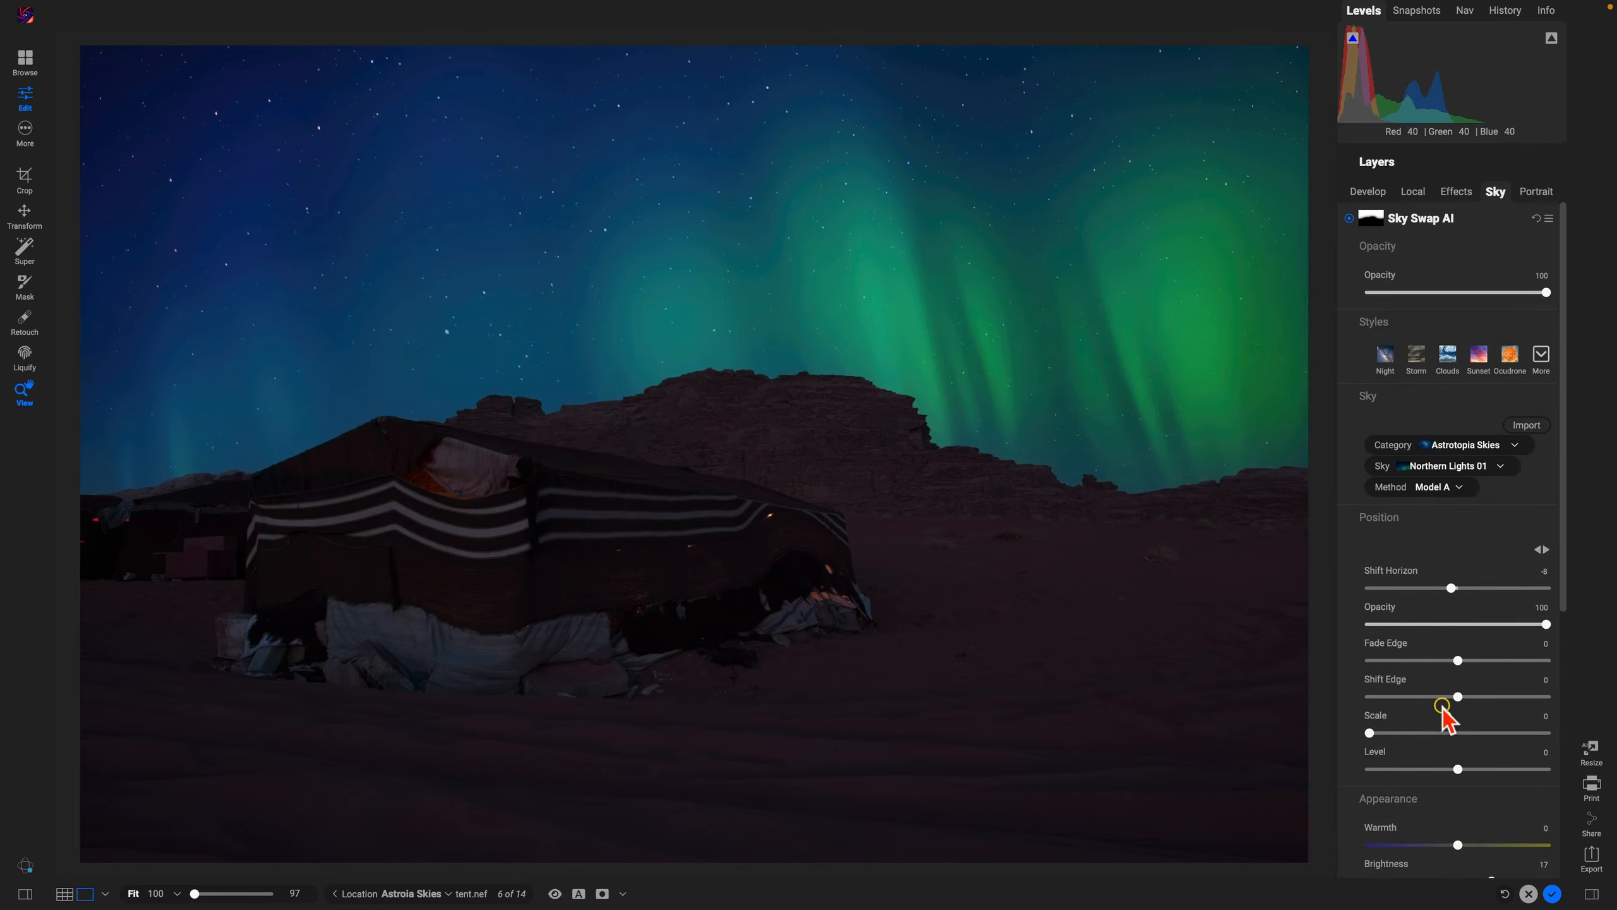